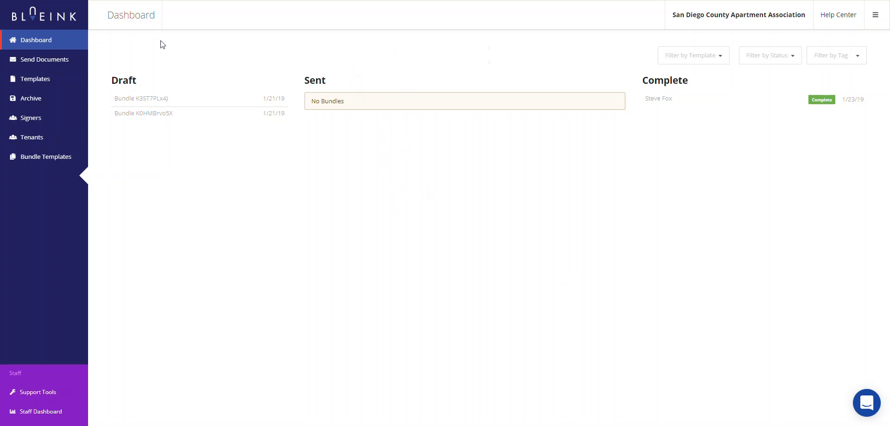
Open the Send Documents for eSignature page from the left sidebar.
click(37, 63)
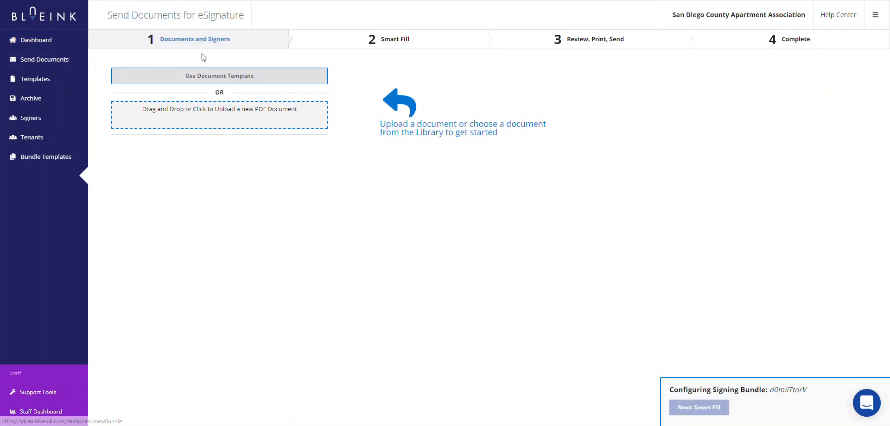
Open the document template library and browse the available forms.
click(221, 79)
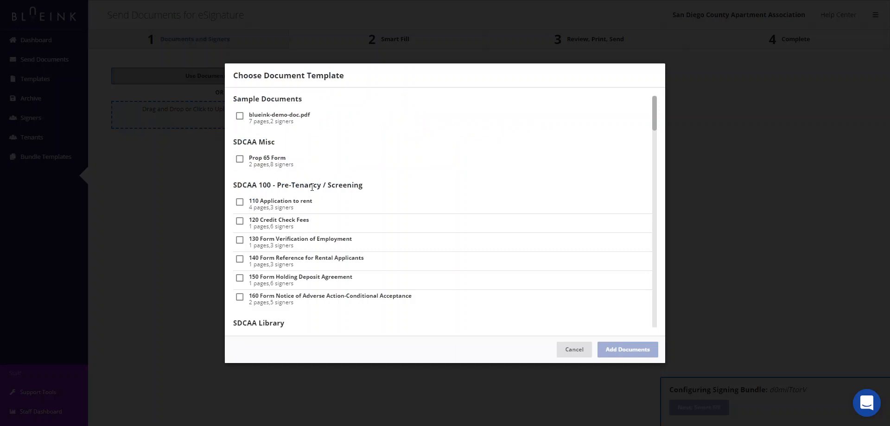
scroll(311, 187, down, 15)
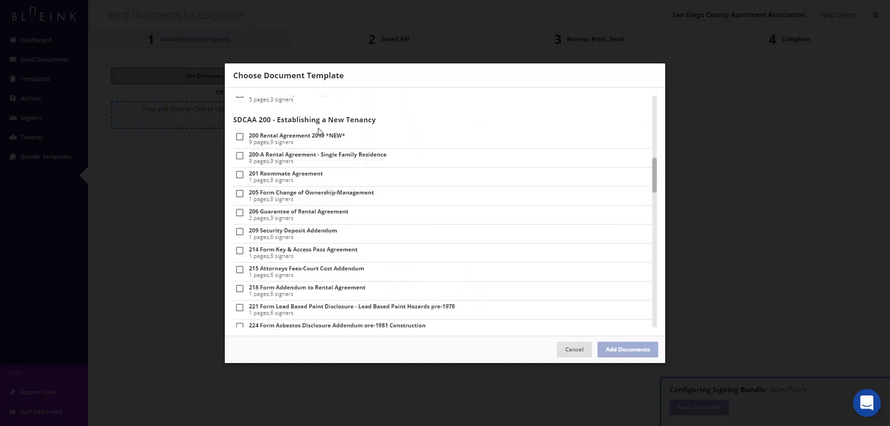
scroll(388, 204, down, 6)
scroll(385, 205, down, 9)
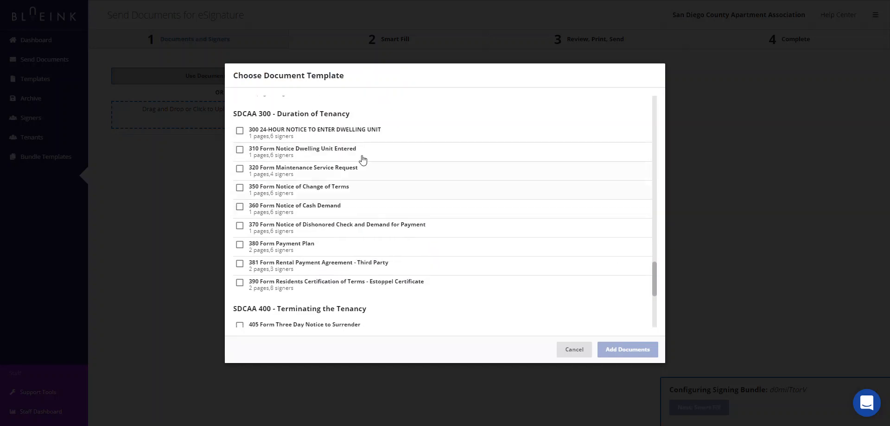
scroll(321, 217, down, 2)
scroll(325, 235, down, 2)
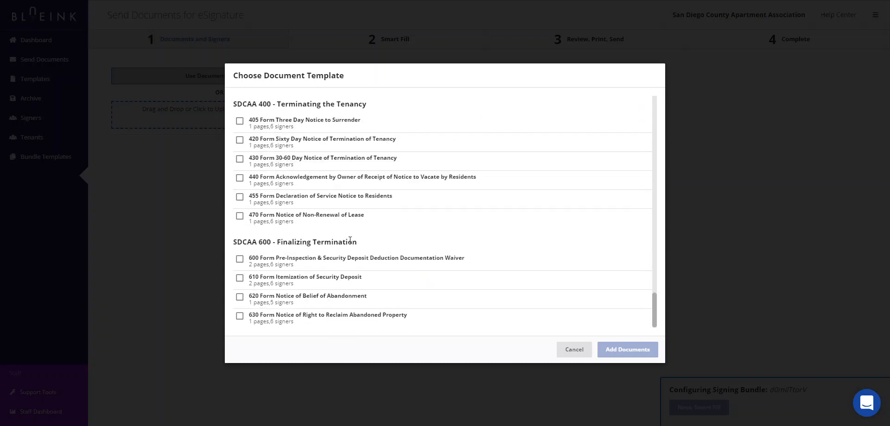
scroll(378, 246, up, 10)
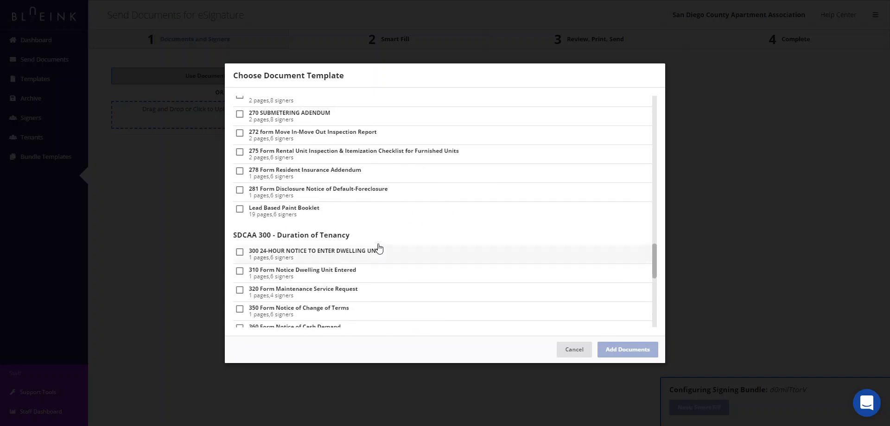
scroll(379, 249, up, 5)
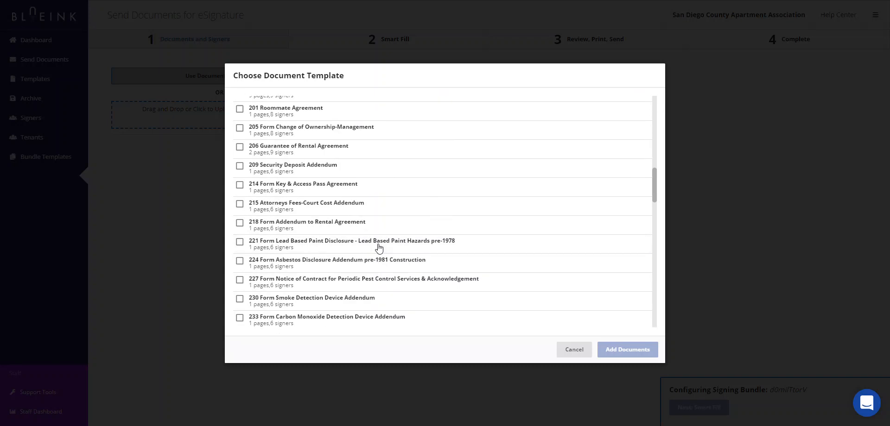
scroll(379, 249, up, 1)
scroll(379, 249, down, 2)
scroll(379, 249, up, 1)
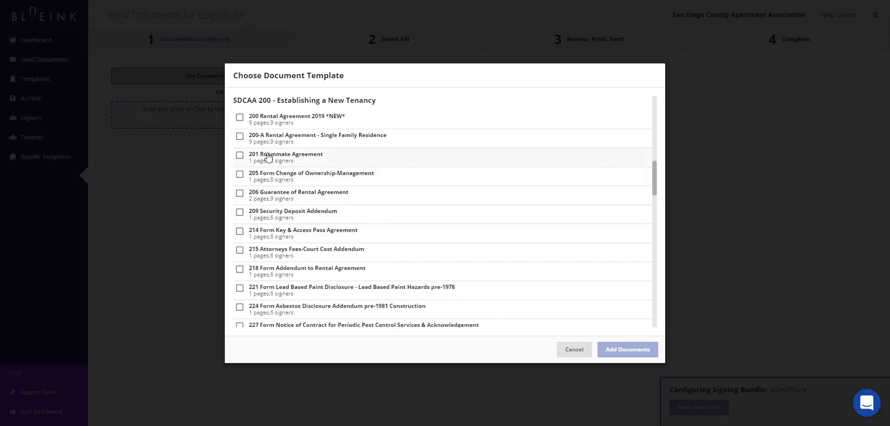
Tick 200 Rental Agreement 2019, 221 Lead Based Paint Disclosure and 224 Asbestos Disclosure Addendum.
click(240, 118)
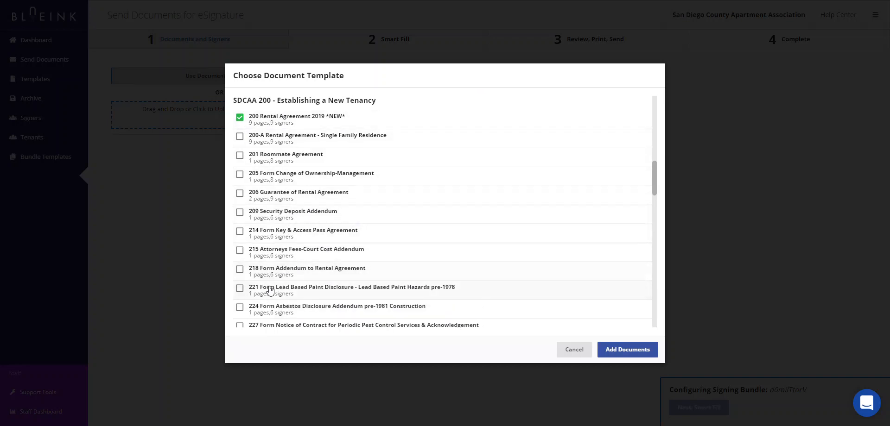
click(239, 289)
click(240, 309)
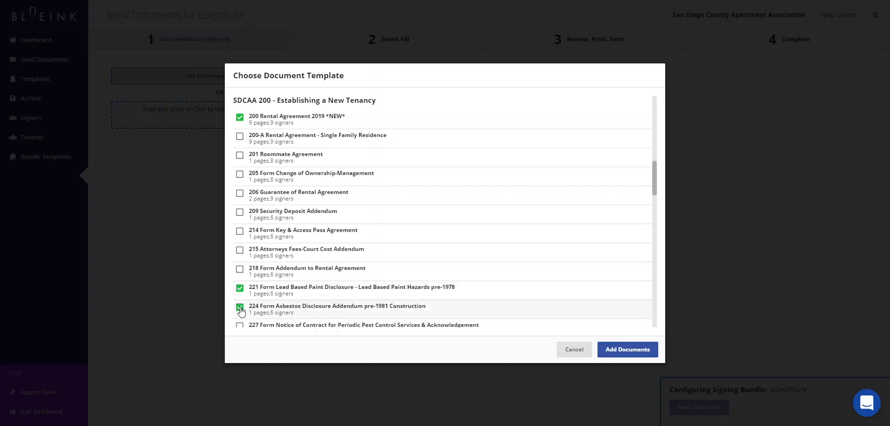
scroll(298, 278, down, 2)
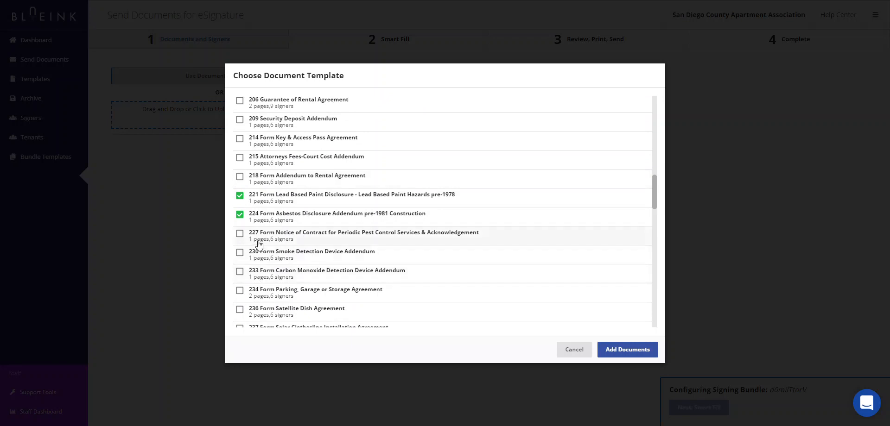
scroll(348, 256, up, 1)
scroll(348, 256, up, 1)
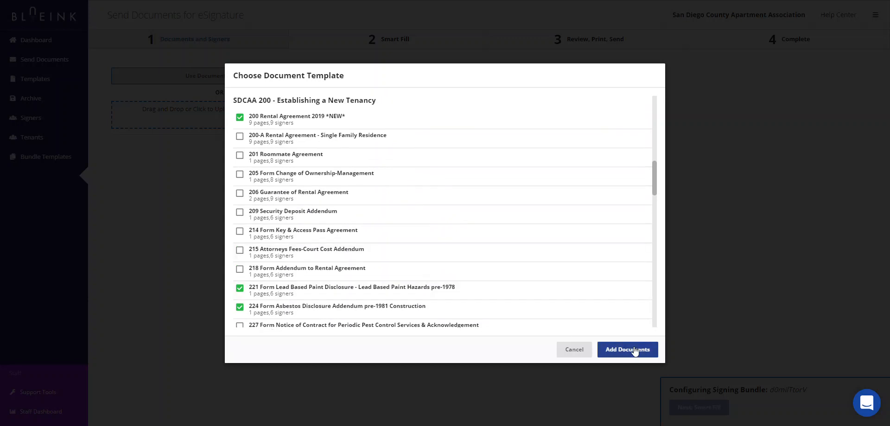
Add the three templates to the bundle and enable Resident 2 and Resident 3 signers.
click(634, 350)
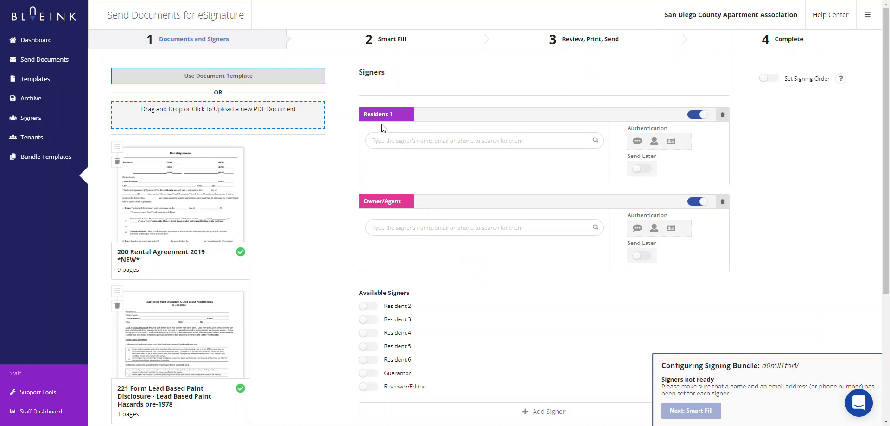
click(373, 310)
scroll(369, 306, down, 2)
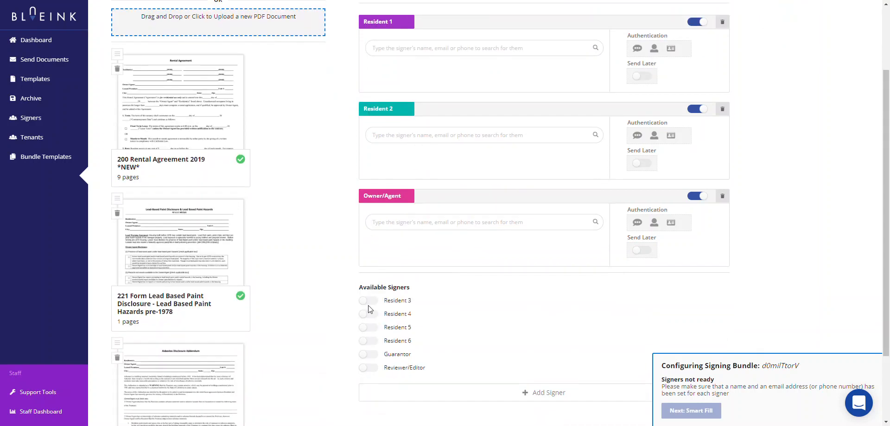
click(373, 302)
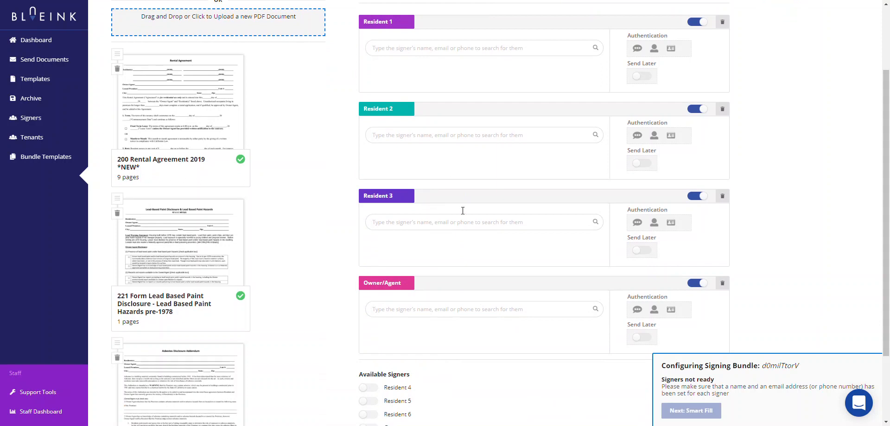
Remove Resident 3 and Resident 2, leaving only Resident 1 and Owner/Agent.
scroll(433, 348, down, 2)
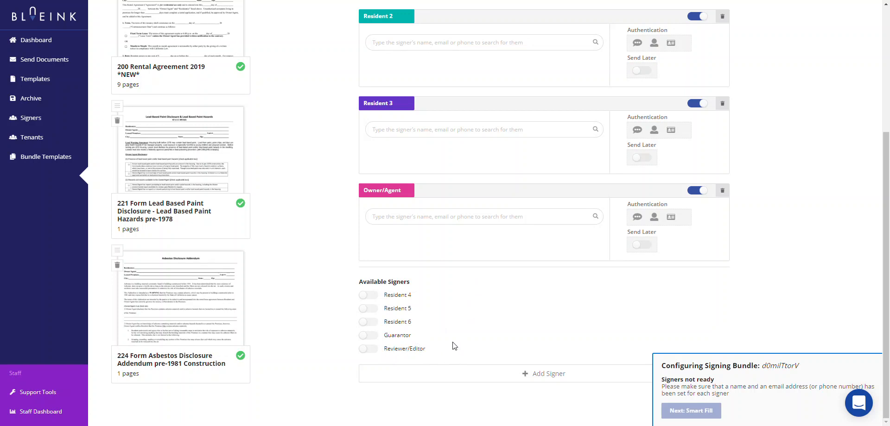
scroll(488, 337, up, 1)
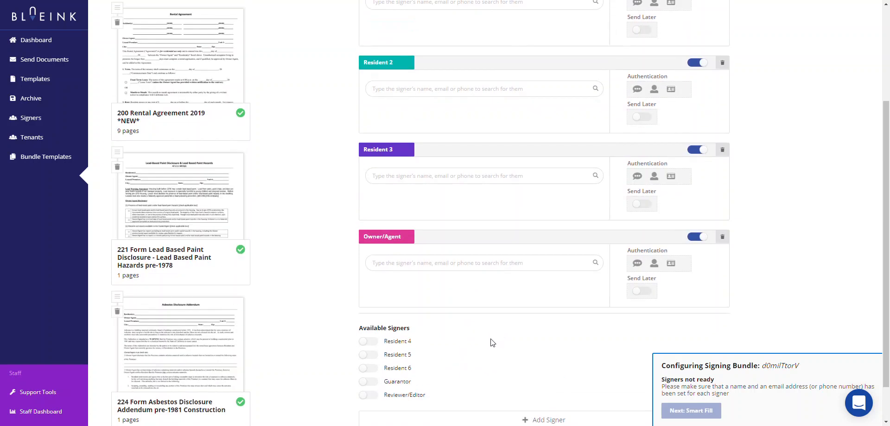
scroll(490, 340, up, 2)
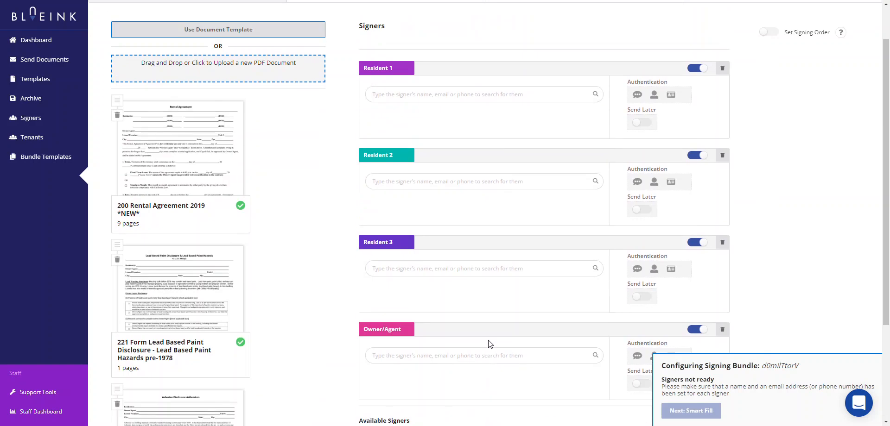
click(694, 244)
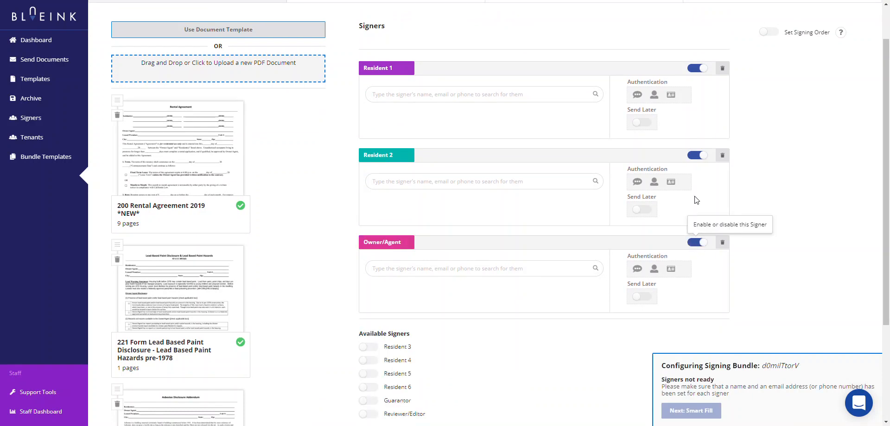
click(696, 158)
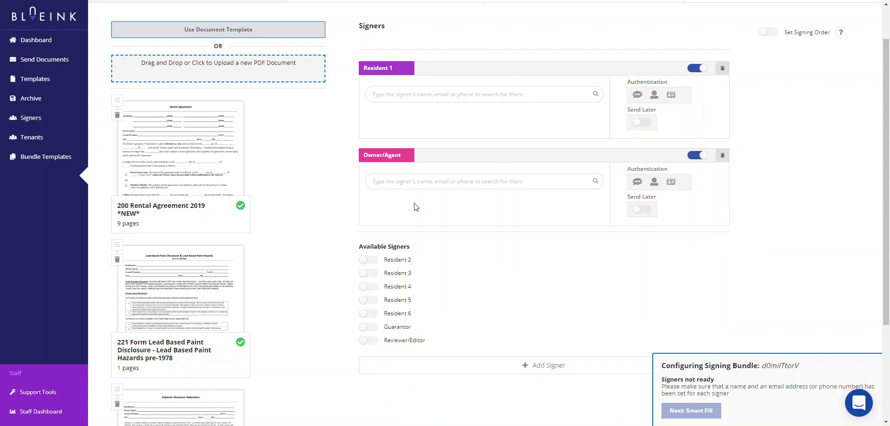
scroll(523, 255, down, 1)
scroll(524, 255, up, 2)
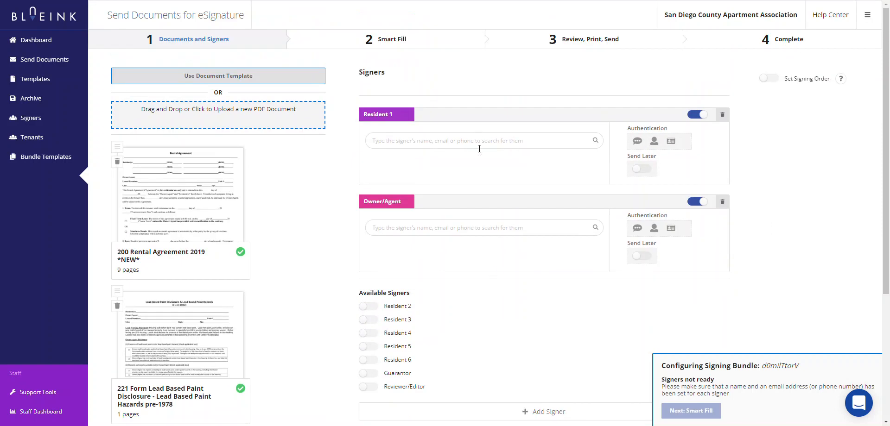
Set Resident 1 to the existing contact with their saved e-mail and turn on SMS PIN authentication.
click(437, 142)
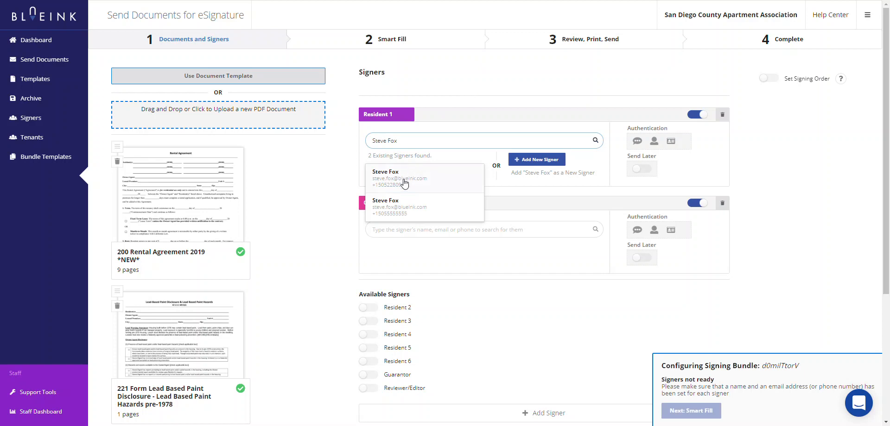
click(536, 160)
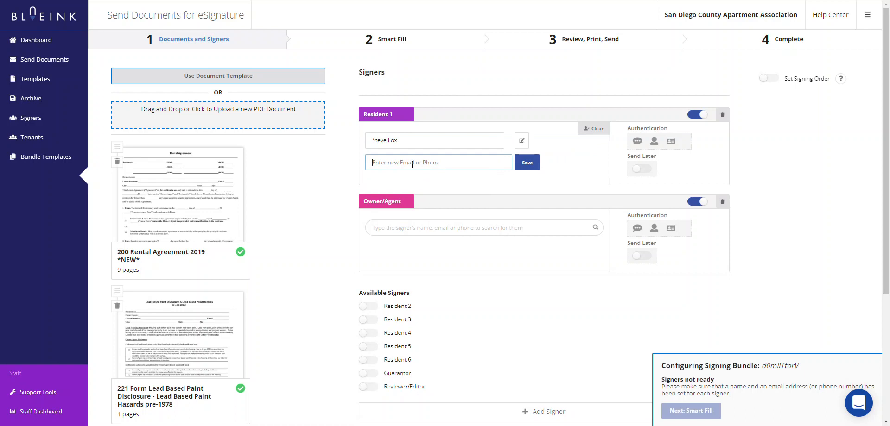
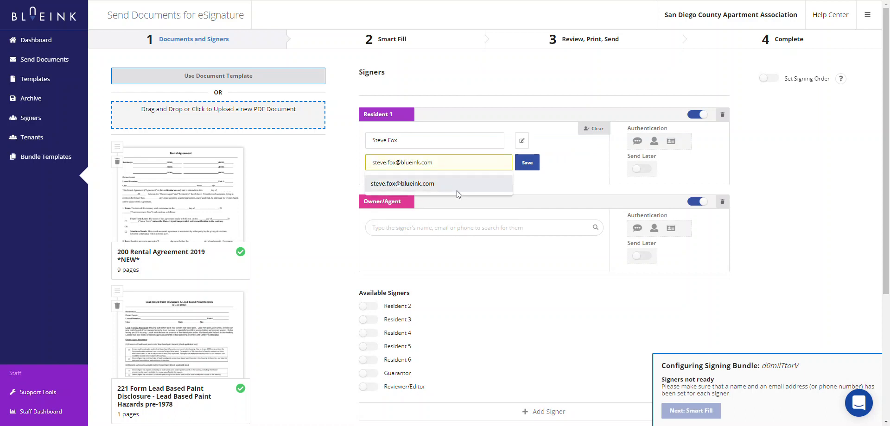
click(457, 185)
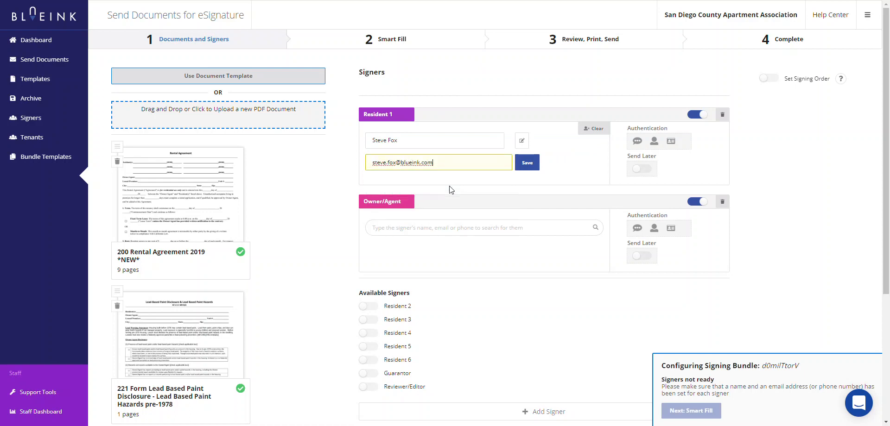
click(527, 164)
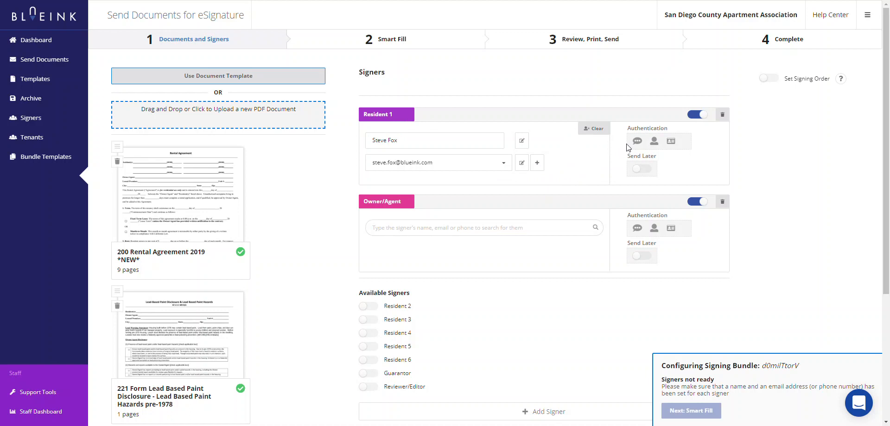
click(637, 142)
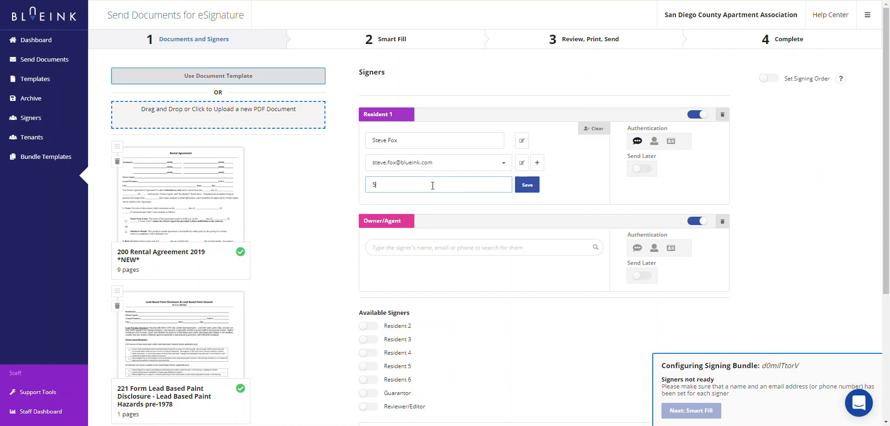
Save a phone number for Resident 1, then turn ID, selfie and SMS authentication all off.
text(505-555-5555)
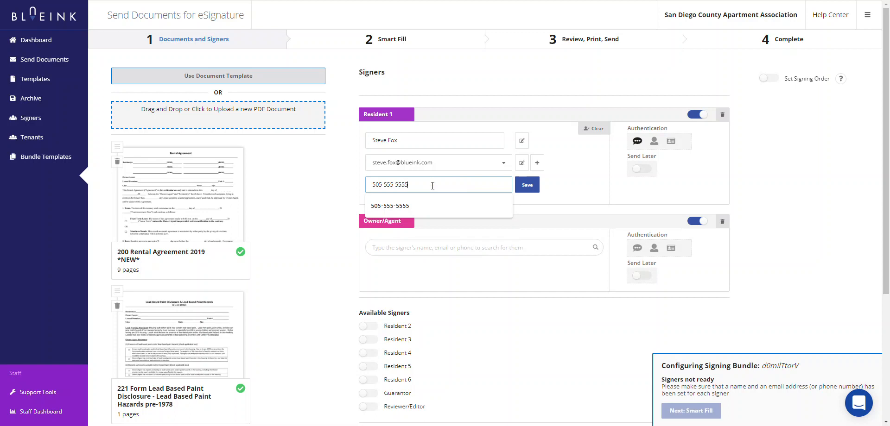
click(527, 185)
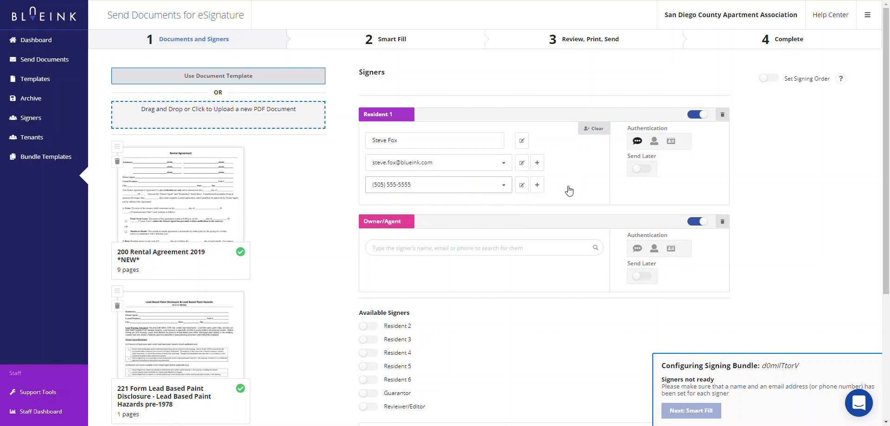
click(671, 143)
click(672, 143)
click(654, 143)
click(637, 143)
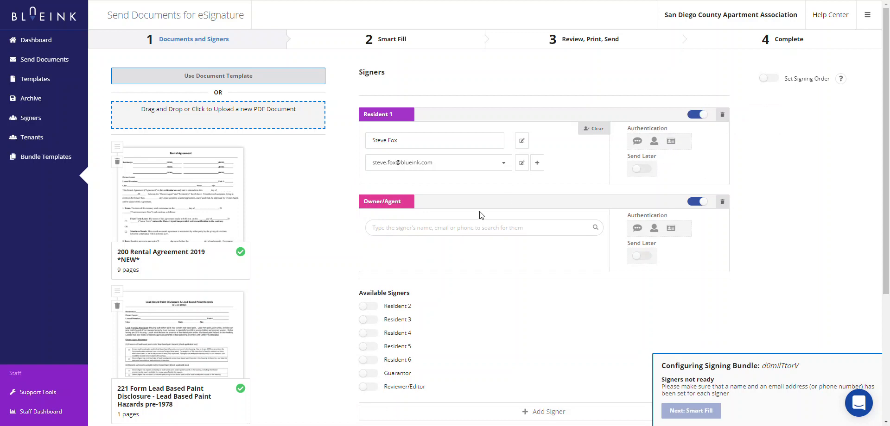
Assign the saved contact as Owner/Agent with e-mail delivery, and enable Set Signing Order.
click(429, 229)
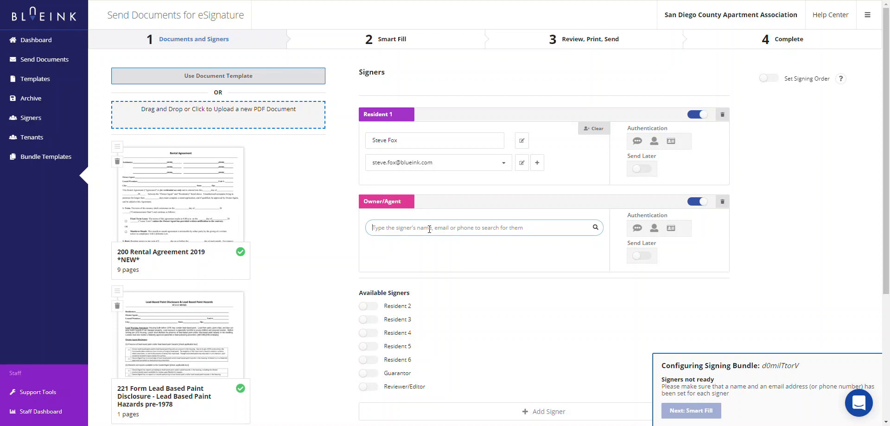
text(Jane)
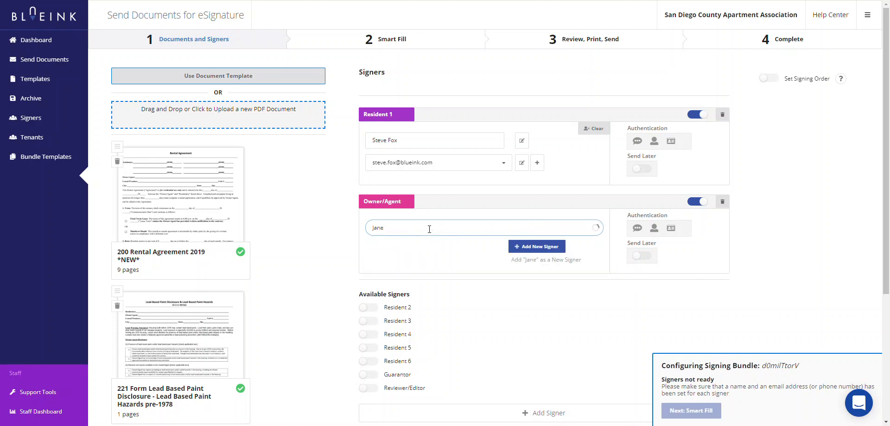
click(393, 268)
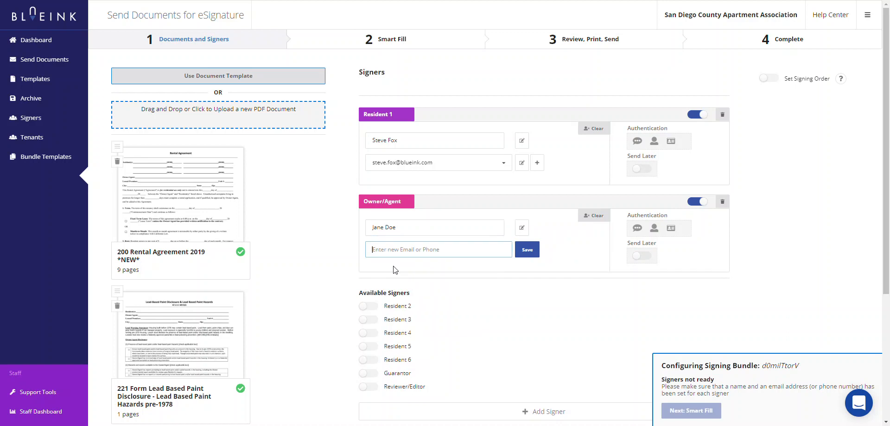
click(406, 255)
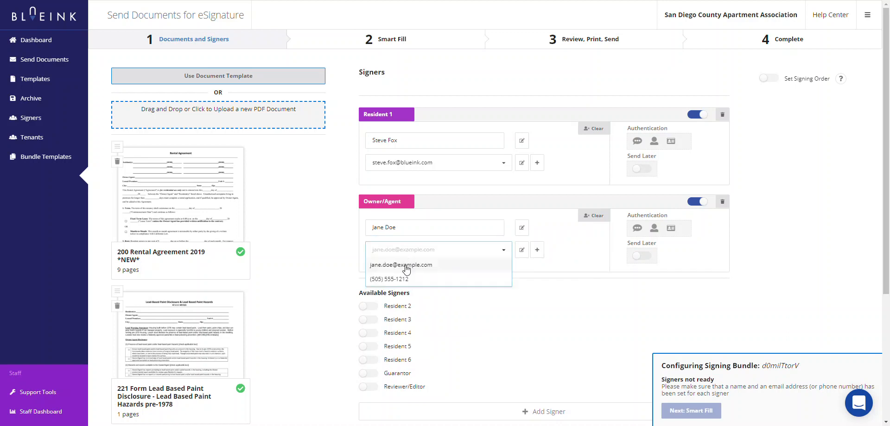
click(406, 268)
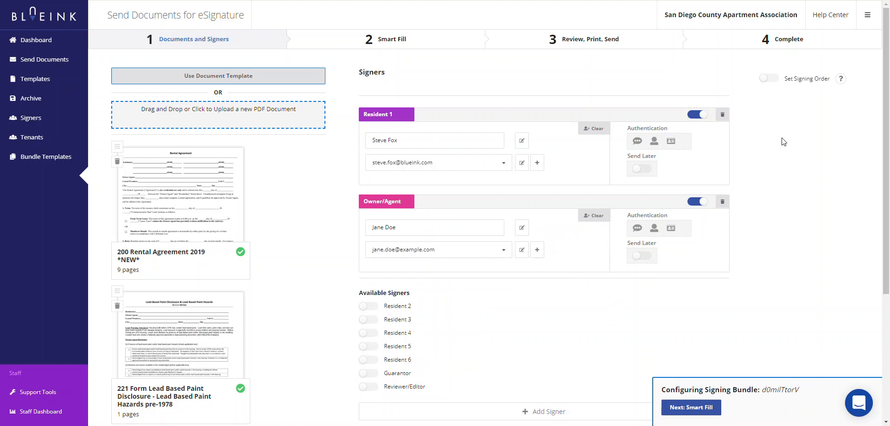
click(769, 79)
In Smart Fill, skip the resident fields and enter Owner/Agent as 'Test Company'.
click(689, 409)
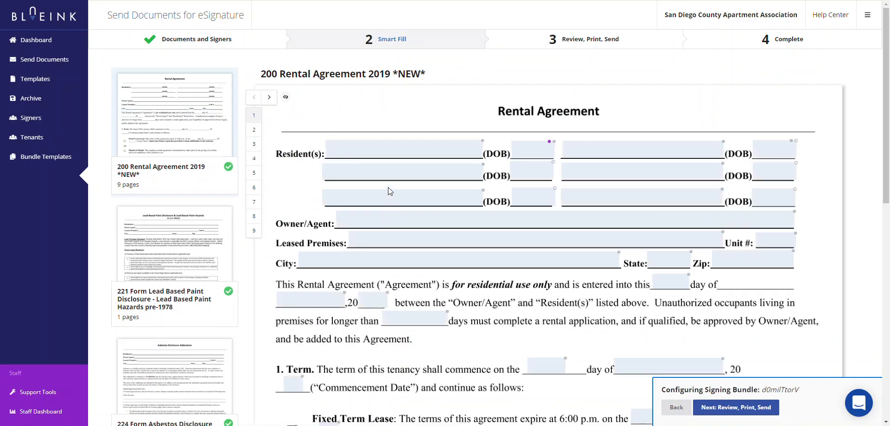
click(385, 155)
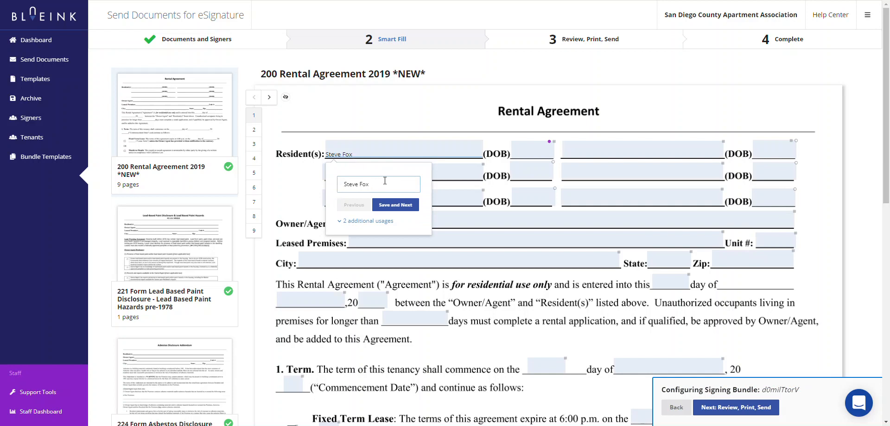
key(Return)
key(Return)
key(Return)
key(Return)
key(Return)
key(Return)
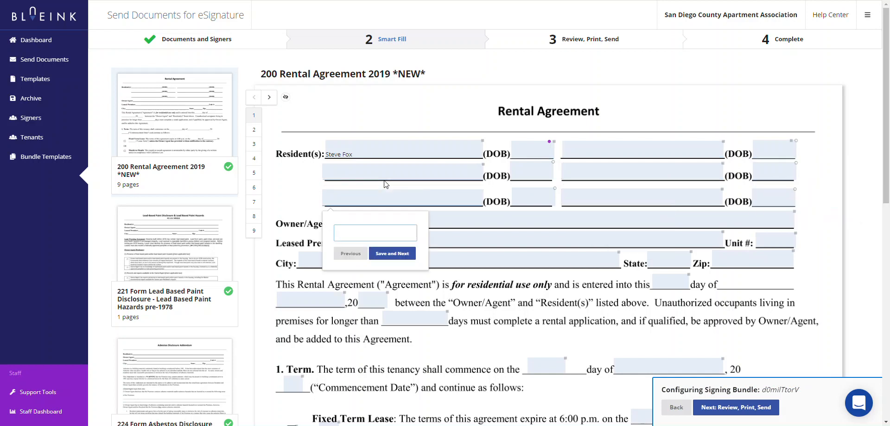
key(Return)
key(Return)
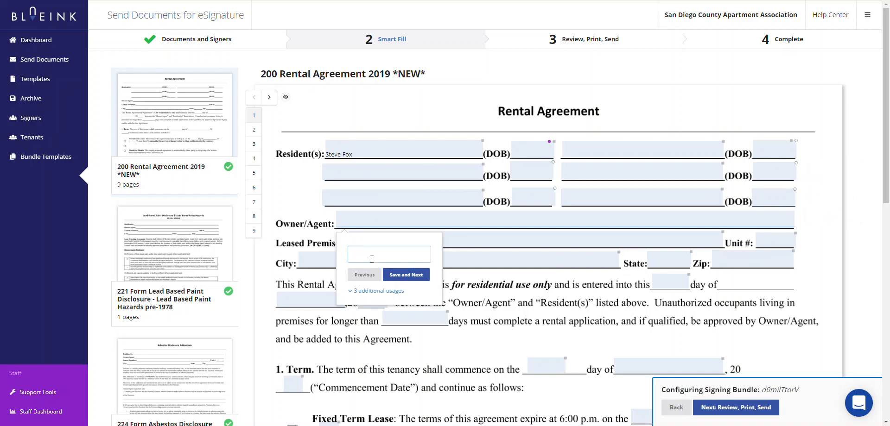
text(Test Conmp)
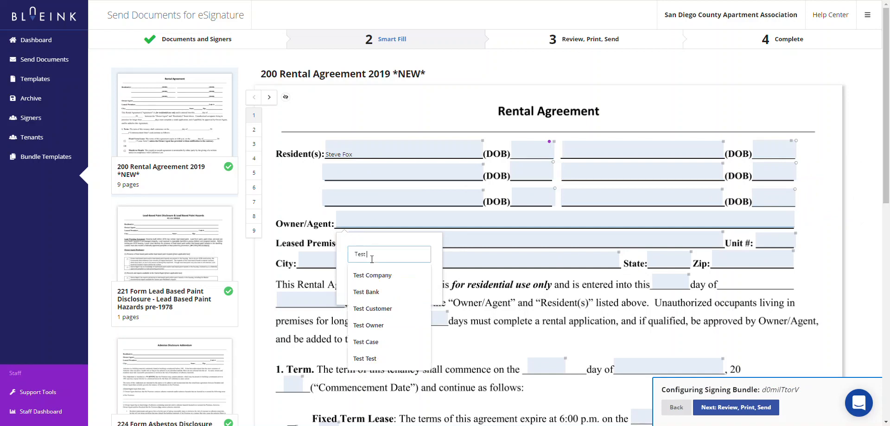
key(BackSpace)
key(BackSpace)
key(BackSpace)
text(mpany)
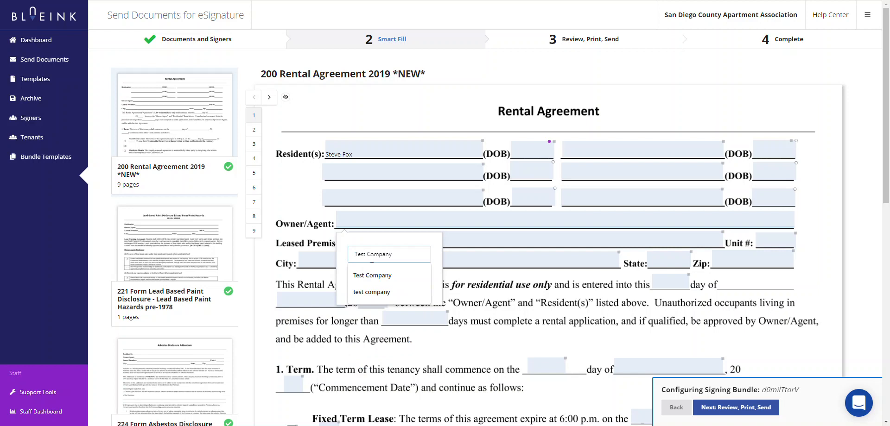
key(Return)
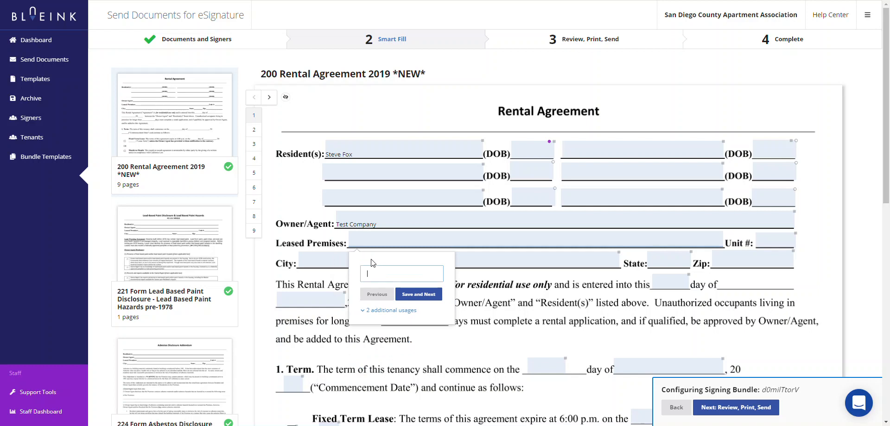
Fill Leased Premises with the suggested address, unit 12, San Diego, Ca, zip 55555.
text(123)
key(Down)
key(Return)
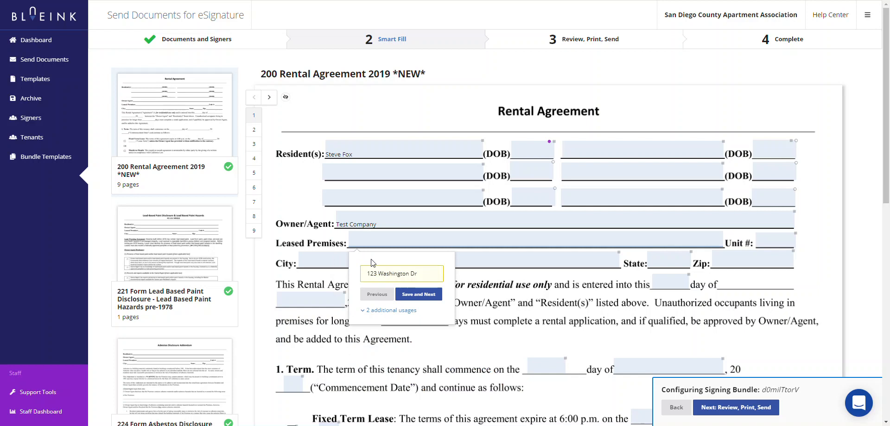
key(Return)
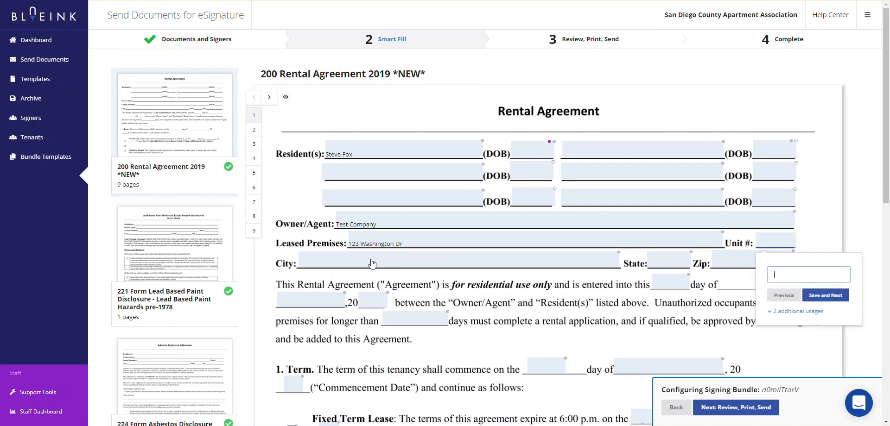
text(12)
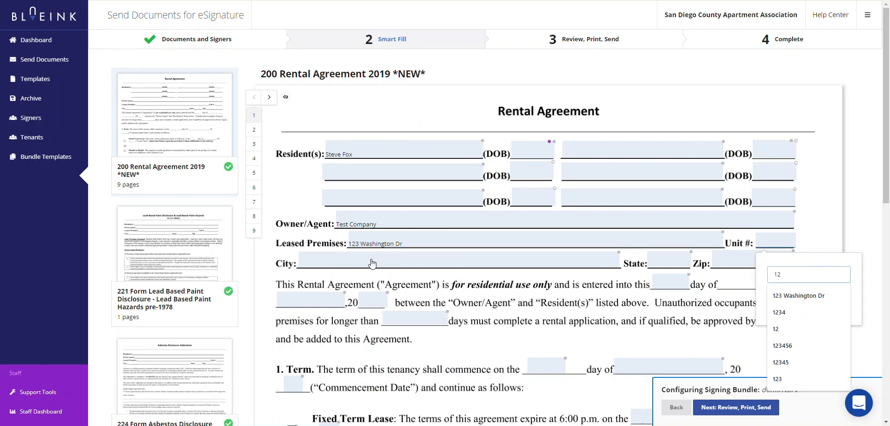
key(Return)
key(Return)
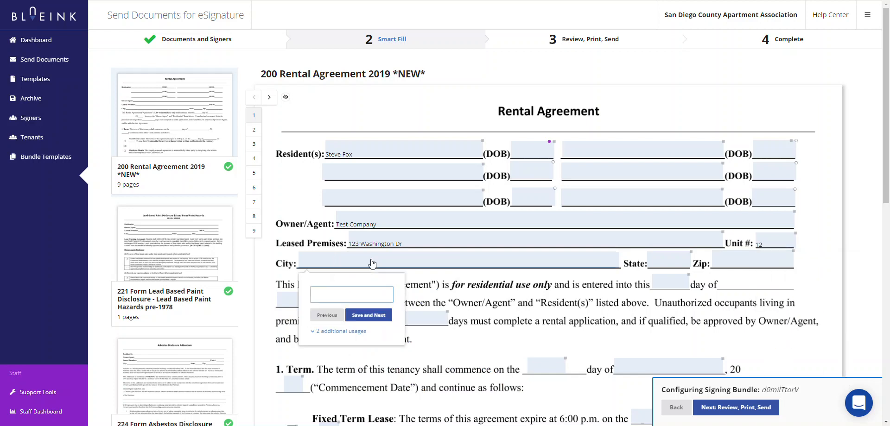
text(San Diego)
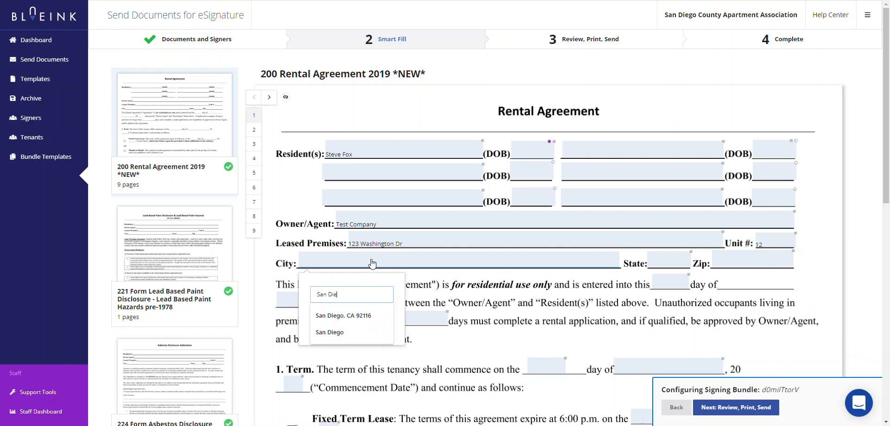
key(Return)
key(Return)
text(Ca)
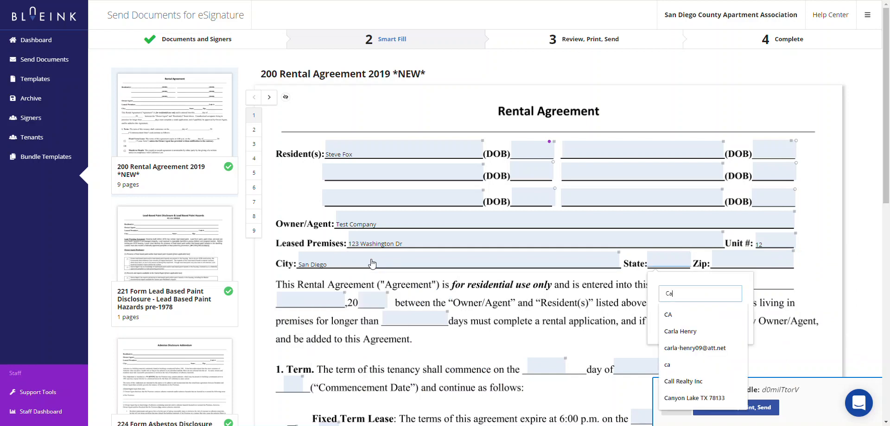
key(Return)
key(Return)
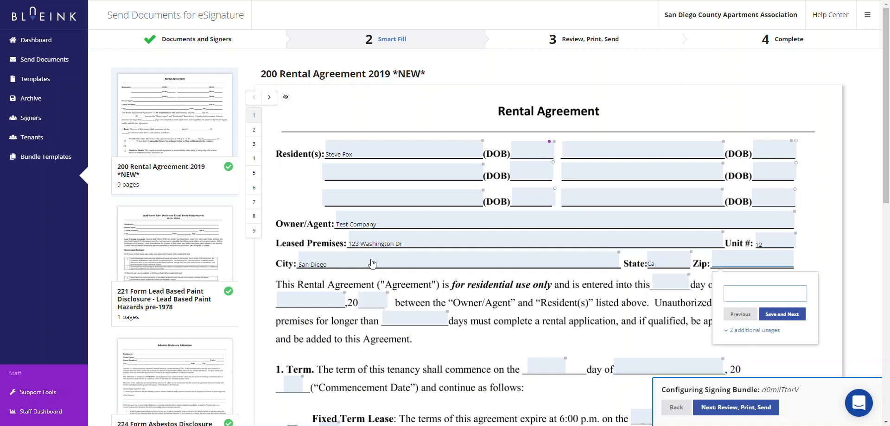
text(55555)
key(Return)
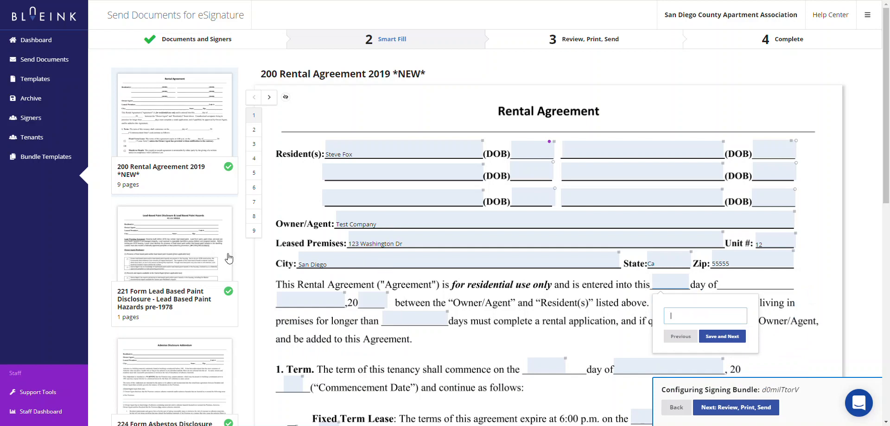
Check the Lead Based Paint disclosure, return to the Rental Agreement, and proceed to Review, Print, Send.
click(169, 248)
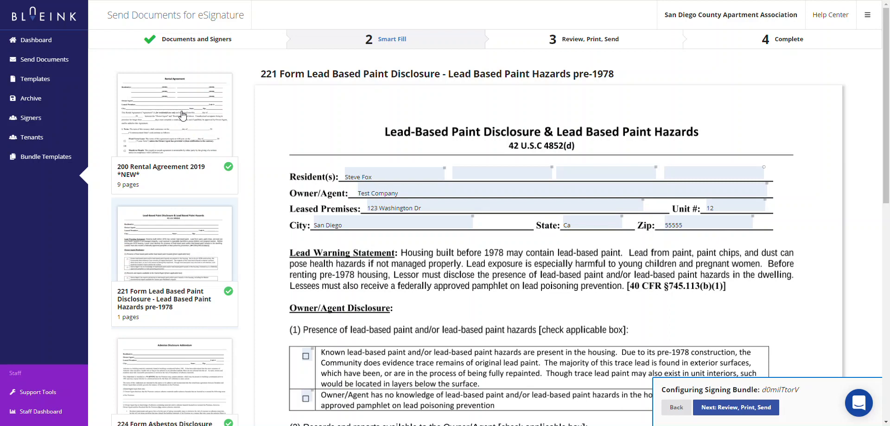
click(183, 115)
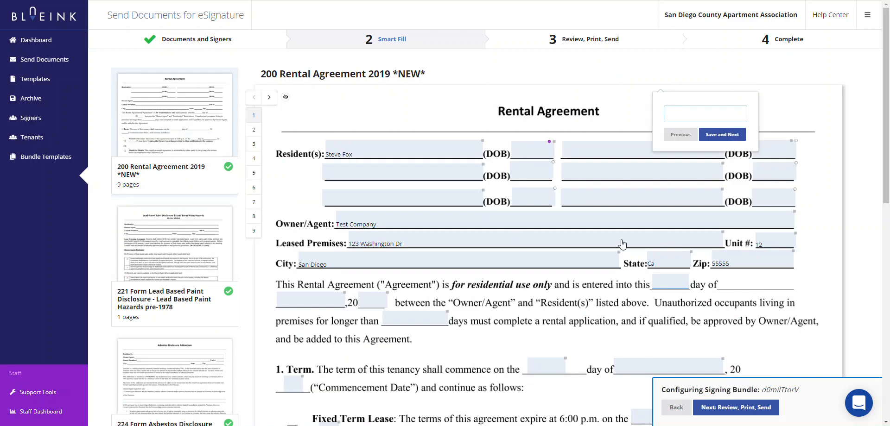
click(731, 409)
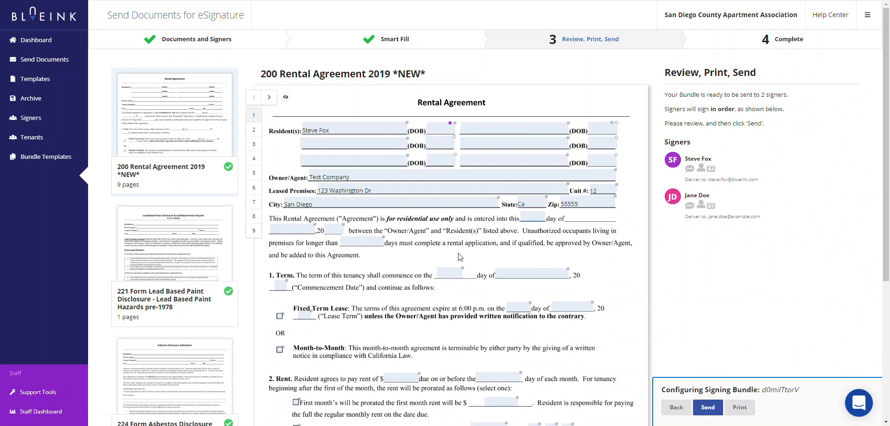
Review agreement pages 3-6 plus the Lead Based Paint and Asbestos forms, then send the bundle.
click(254, 145)
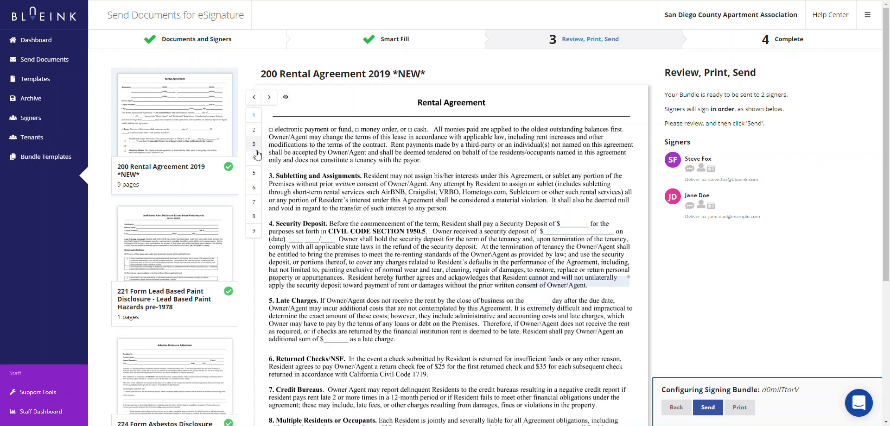
click(255, 162)
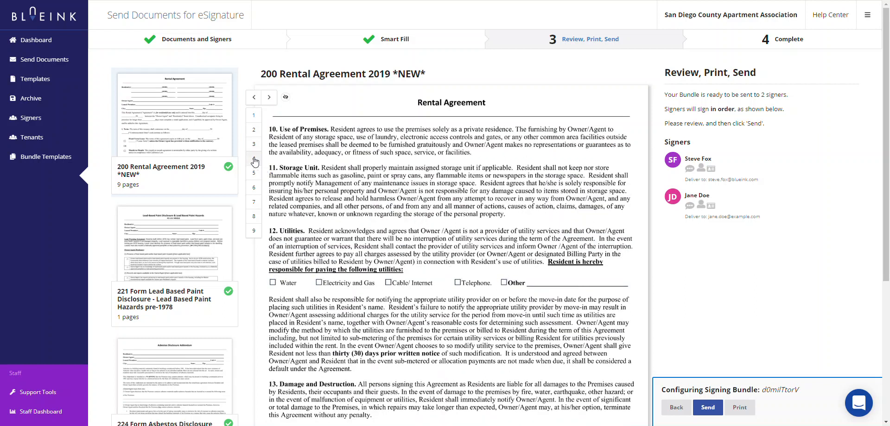
click(254, 175)
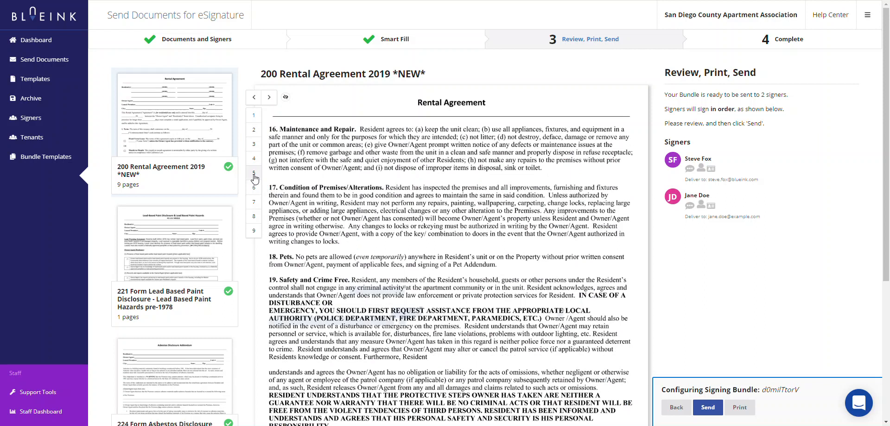
click(254, 188)
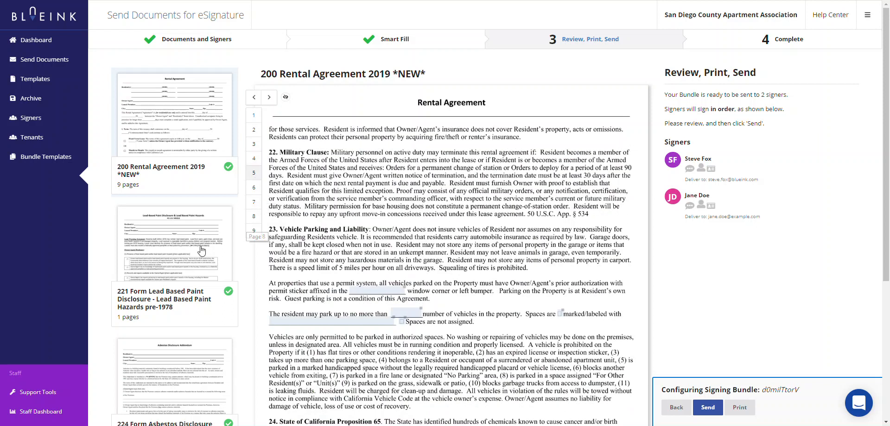
click(188, 267)
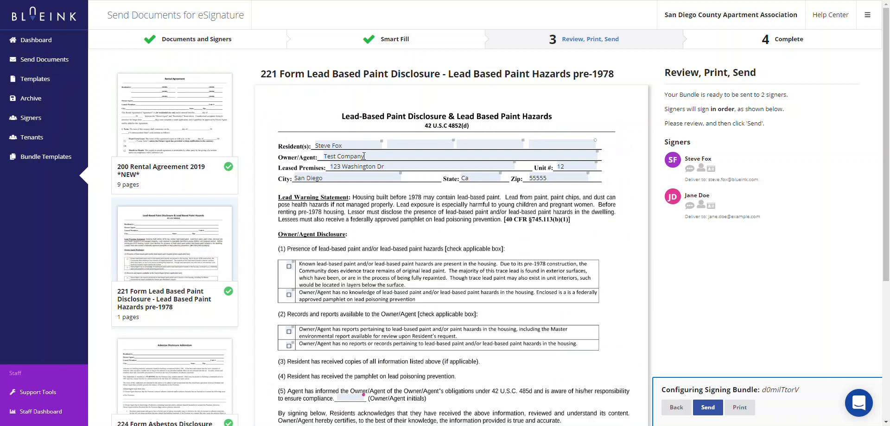
scroll(187, 250, down, 3)
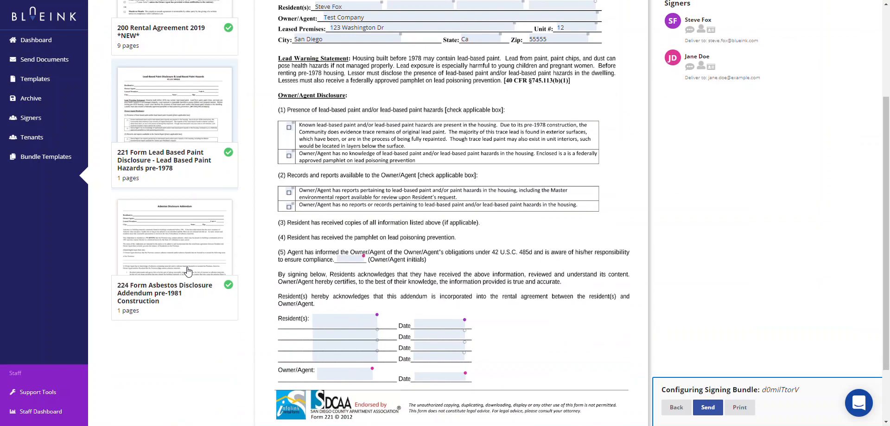
click(167, 239)
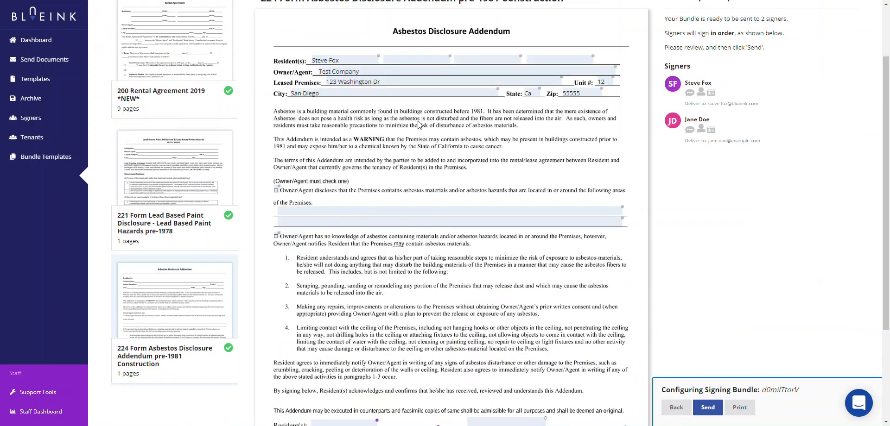
scroll(463, 141, up, 2)
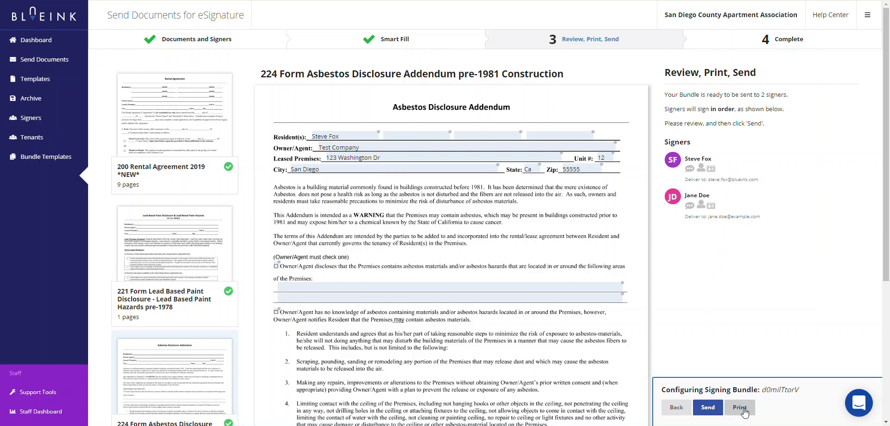
click(708, 408)
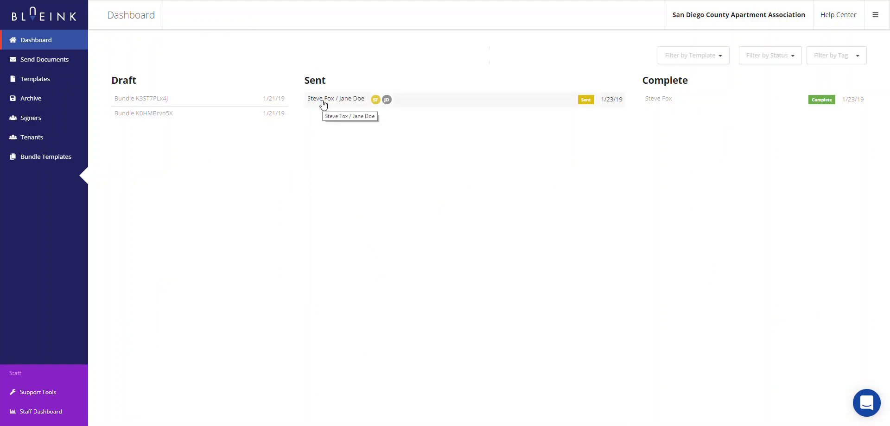
Open the sent bundle's details, inspect Resident 1's e-mail contact options, then close both dialogs.
click(355, 102)
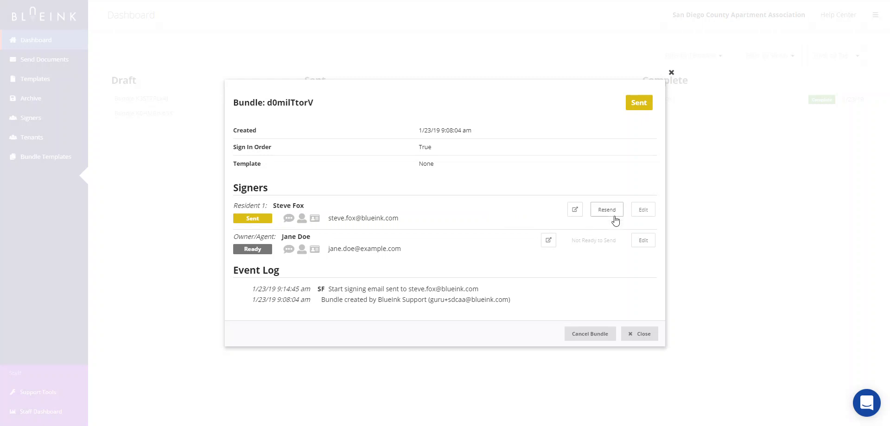
click(643, 212)
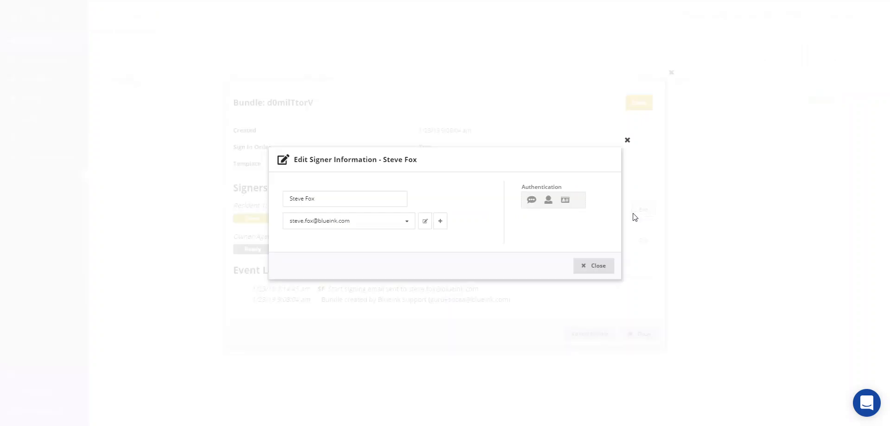
click(401, 227)
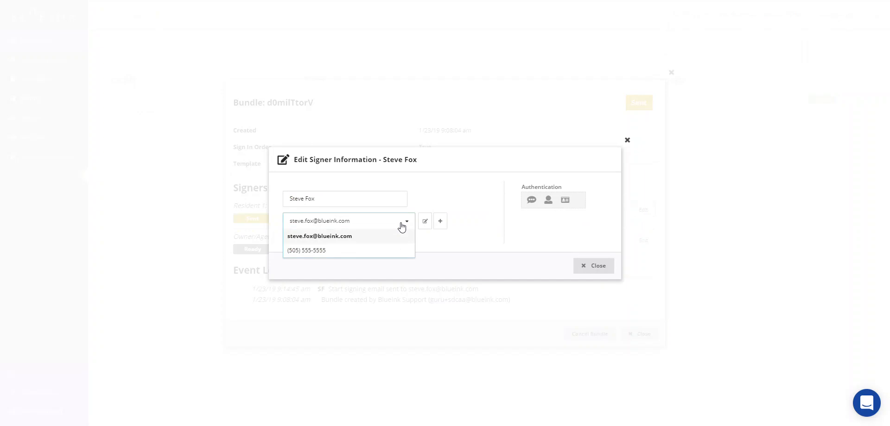
click(342, 237)
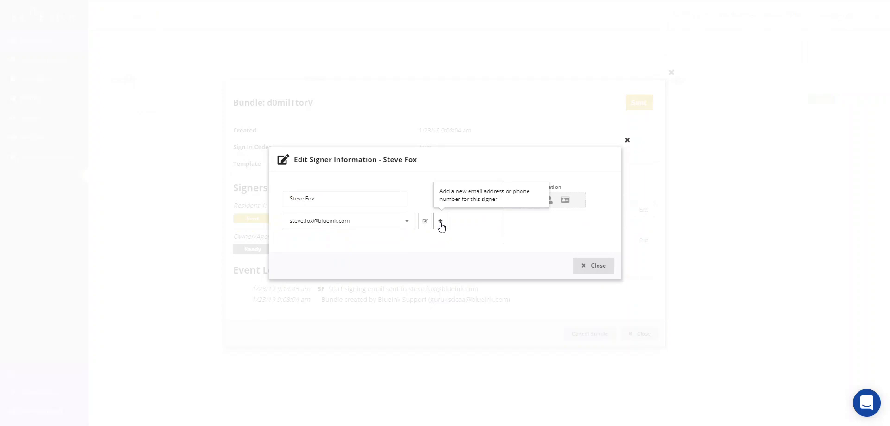
click(584, 265)
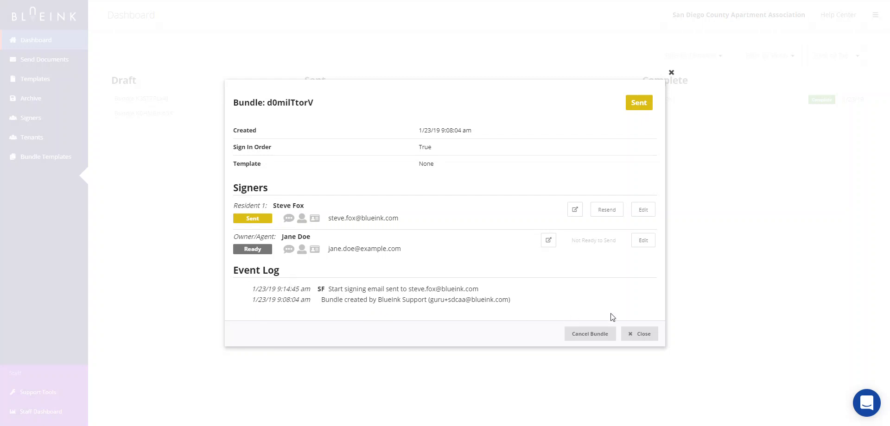
click(641, 335)
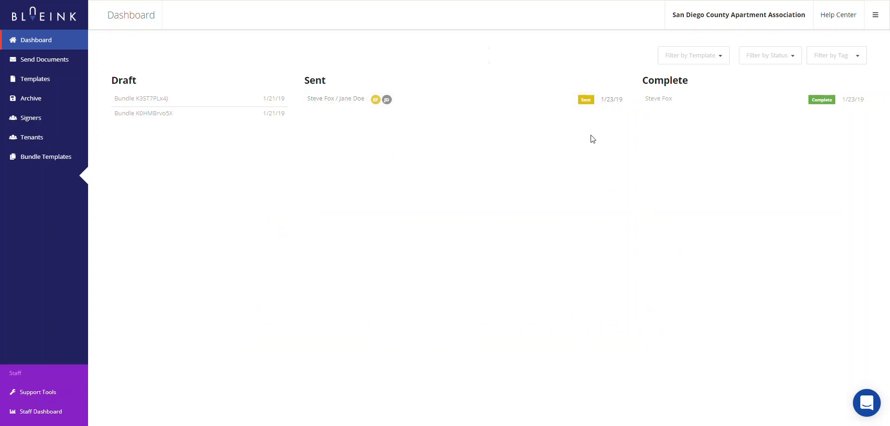
Open the completed bundle's details and view its signer's Certificate of Evidence.
click(667, 103)
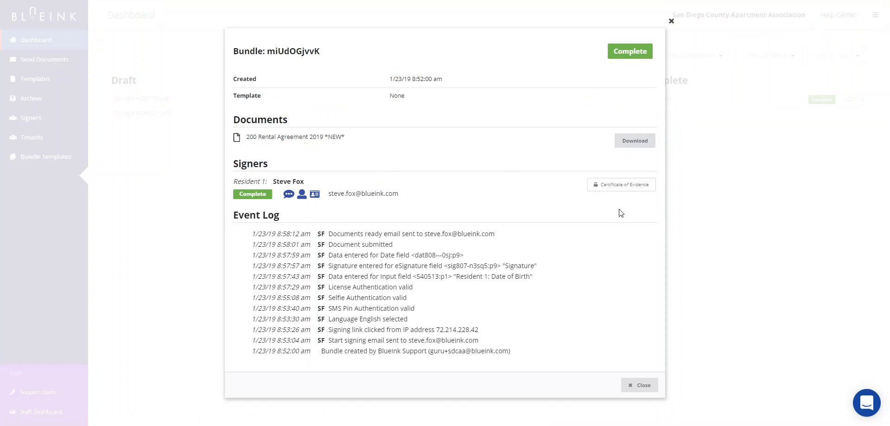
click(629, 185)
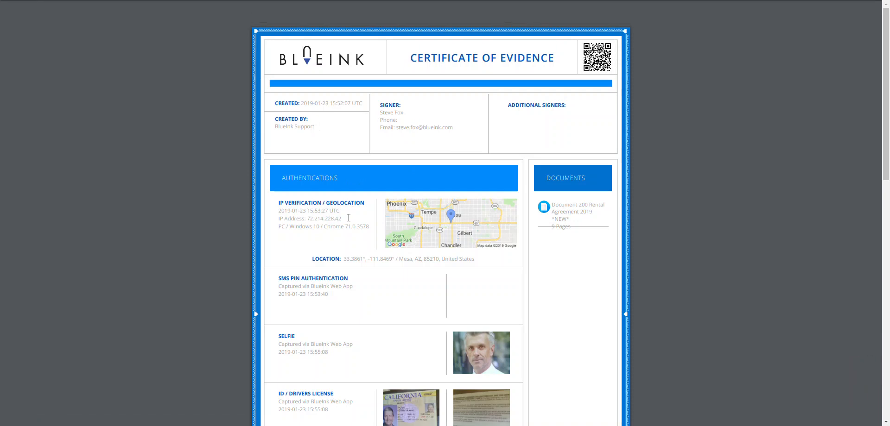
Read through the Certificate of Evidence PDF, then close it and the completed bundle's details.
scroll(349, 218, down, 2)
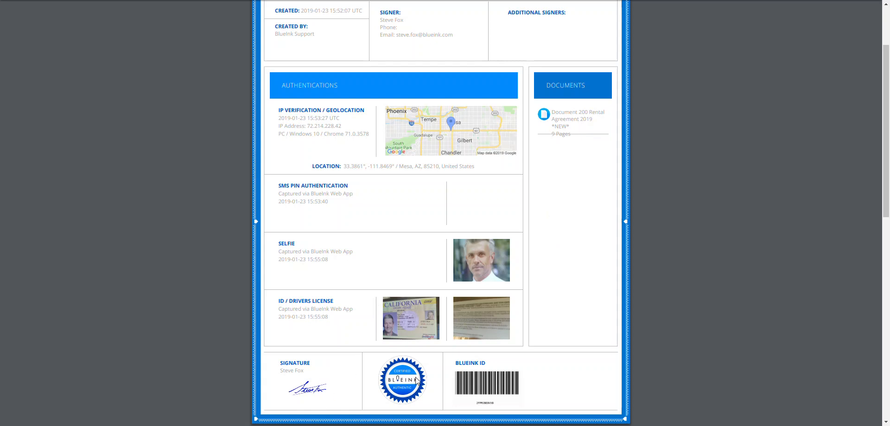
scroll(404, 379, down, 5)
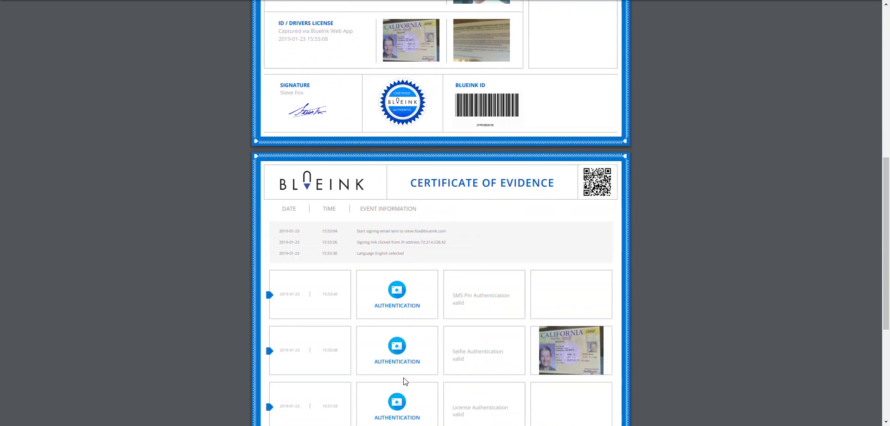
scroll(403, 381, down, 2)
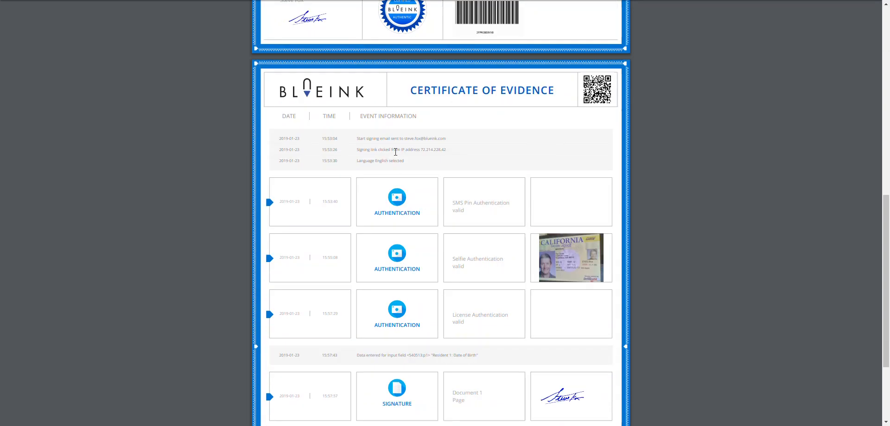
scroll(396, 153, down, 3)
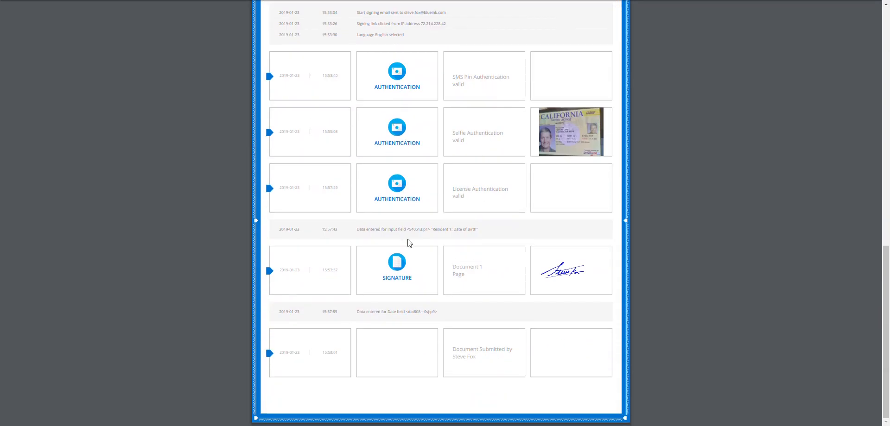
scroll(416, 310, up, 12)
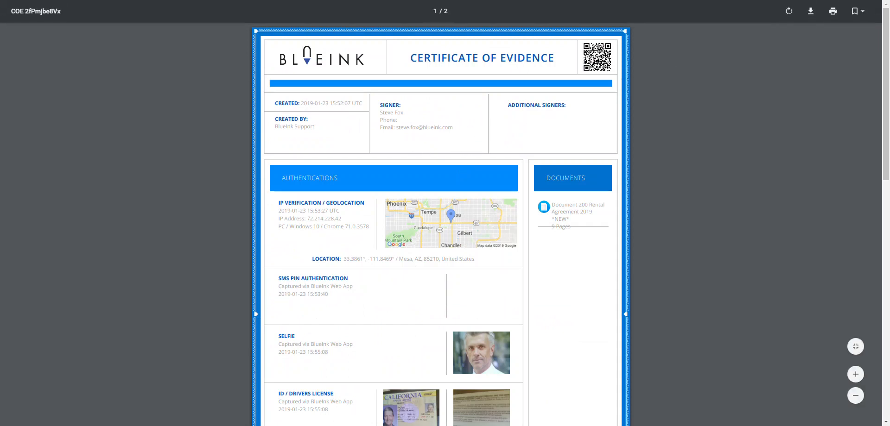
key(ctrl+w)
click(671, 21)
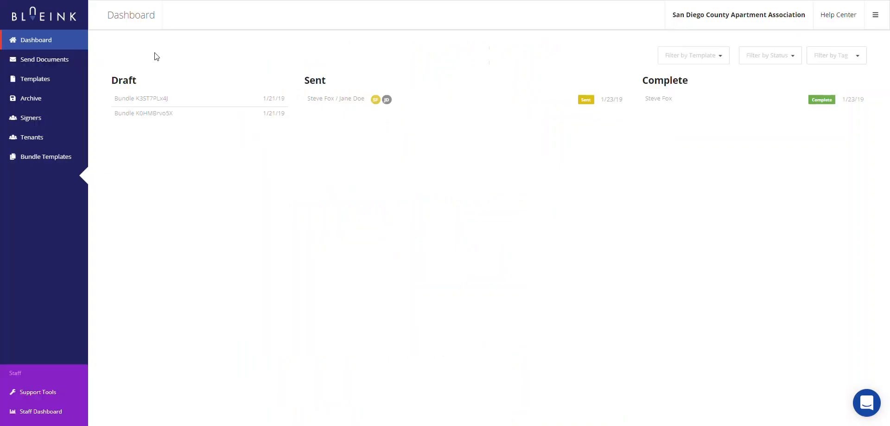
Go to Templates and browse the Available Templates list.
click(31, 85)
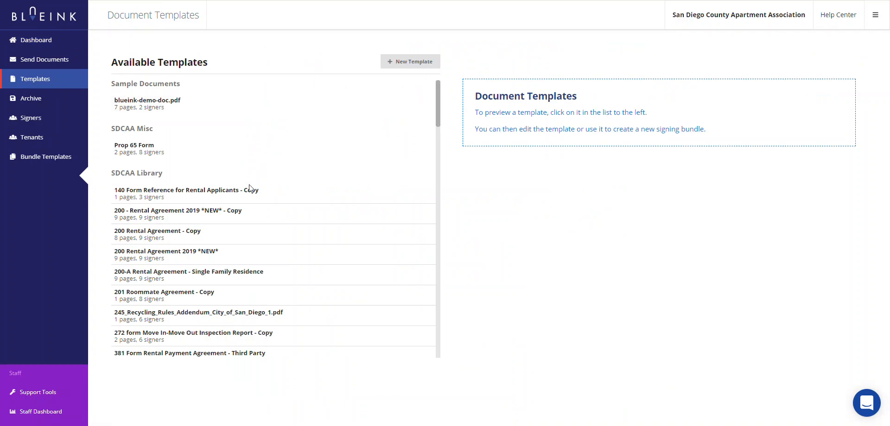
scroll(246, 196, down, 2)
scroll(246, 203, down, 7)
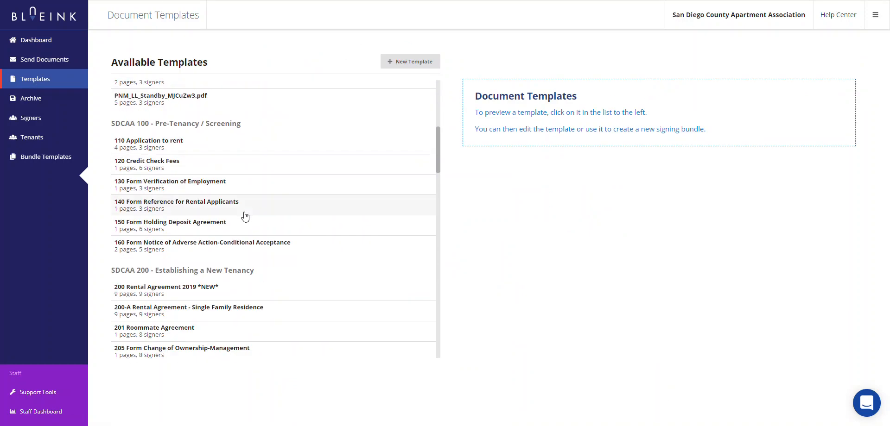
scroll(244, 219, down, 10)
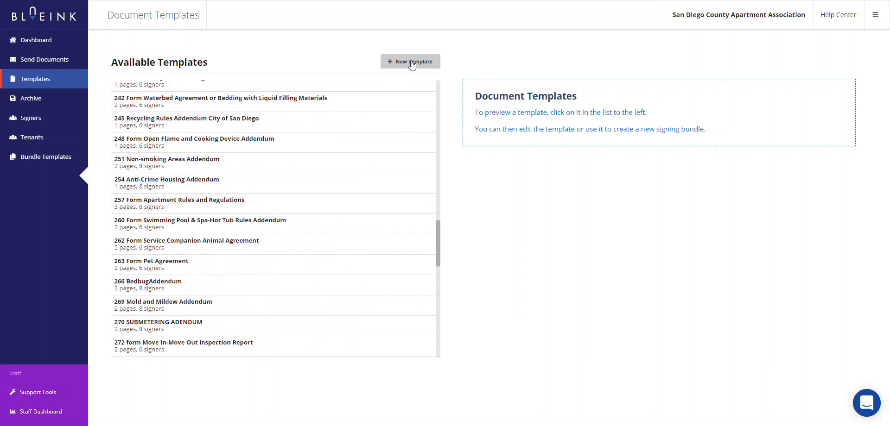
scroll(324, 185, up, 15)
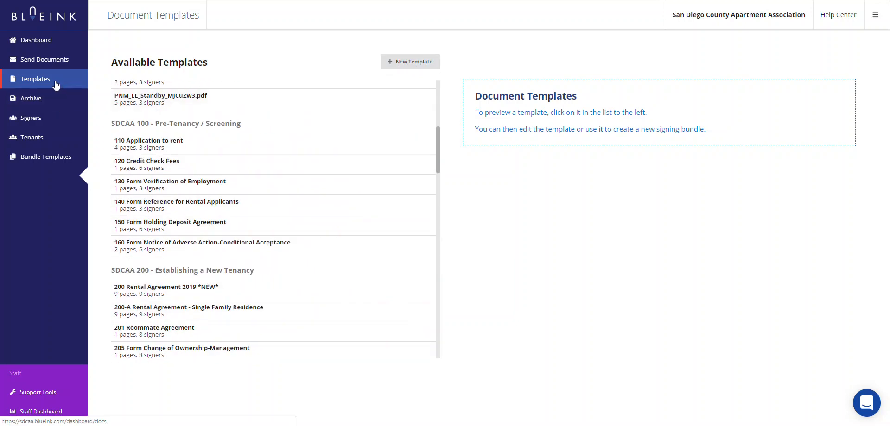
scroll(253, 241, up, 4)
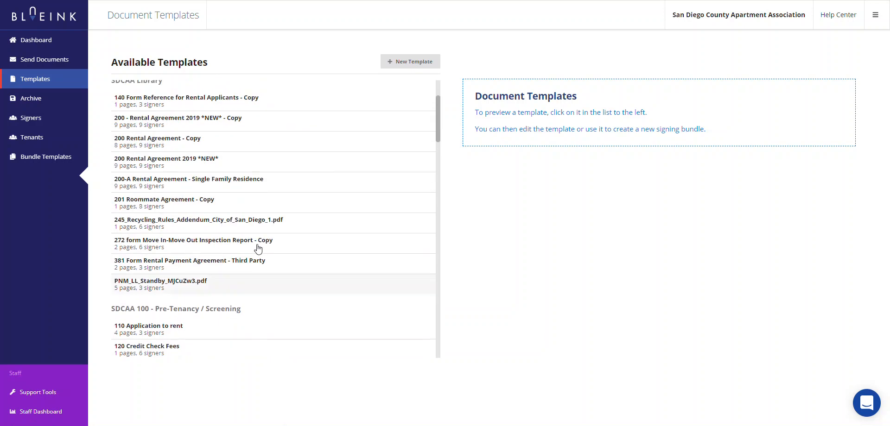
scroll(248, 236, down, 10)
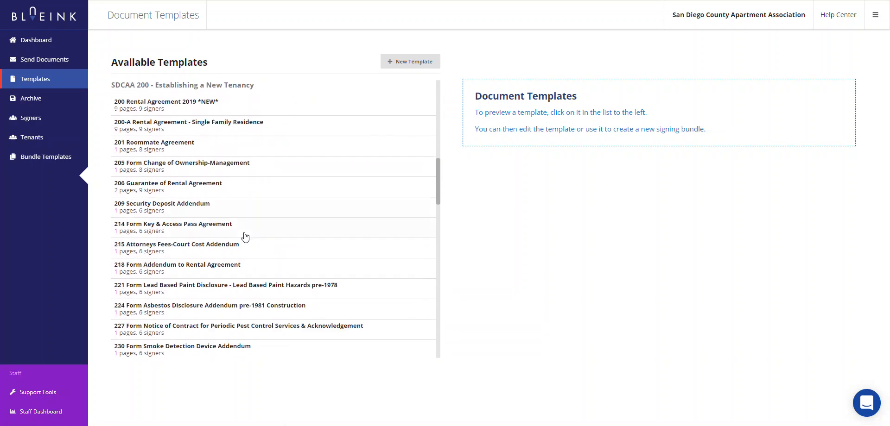
Preview the 214 Form Key & Access Pass Agreement template (1 page, 6 signers).
click(180, 232)
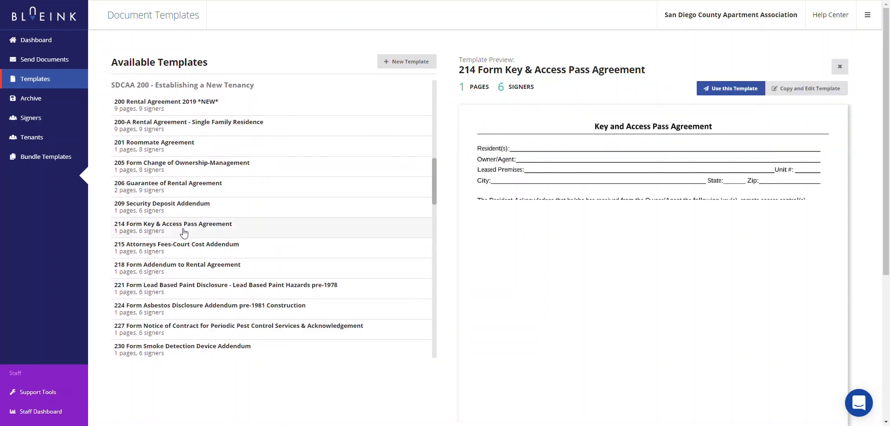
scroll(202, 235, down, 3)
scroll(201, 235, up, 7)
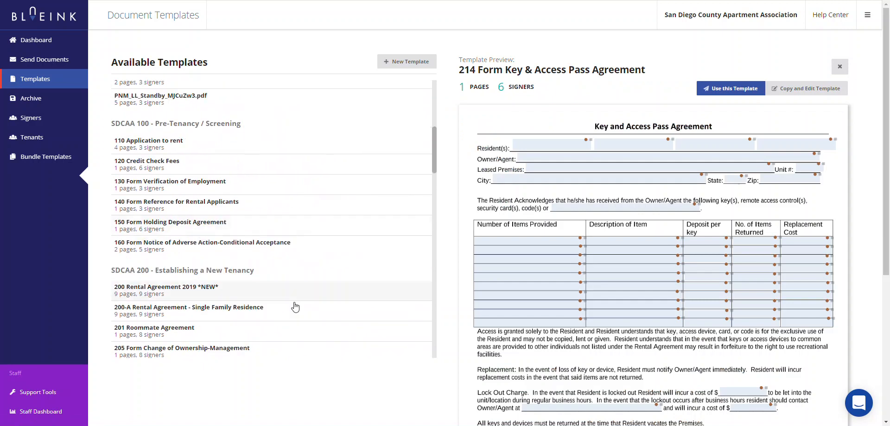
scroll(214, 318, down, 4)
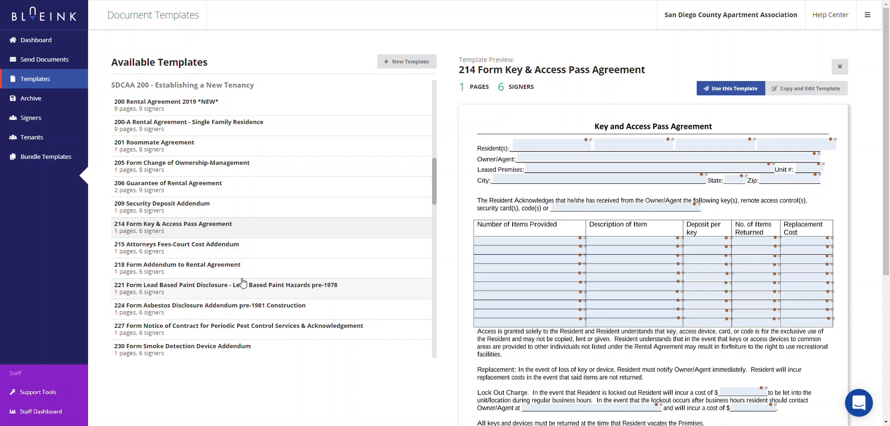
scroll(239, 284, up, 4)
scroll(206, 285, down, 7)
scroll(209, 295, up, 15)
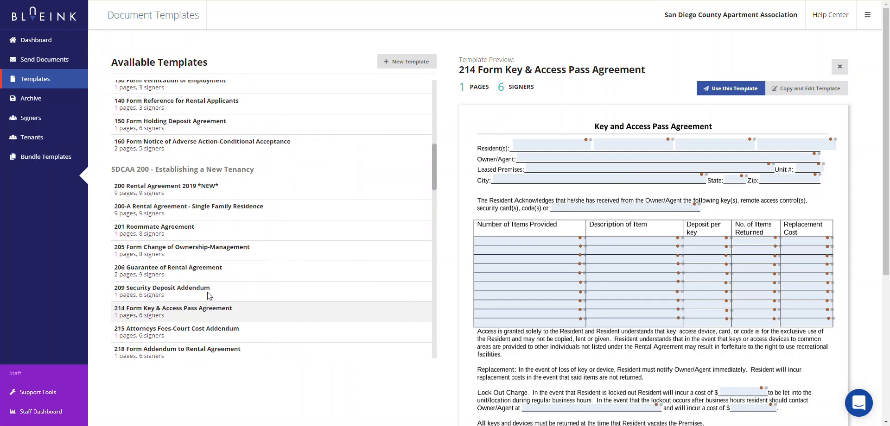
View the Archive bundle list, return to the Dashboard, and open the Intercom help chat.
click(25, 97)
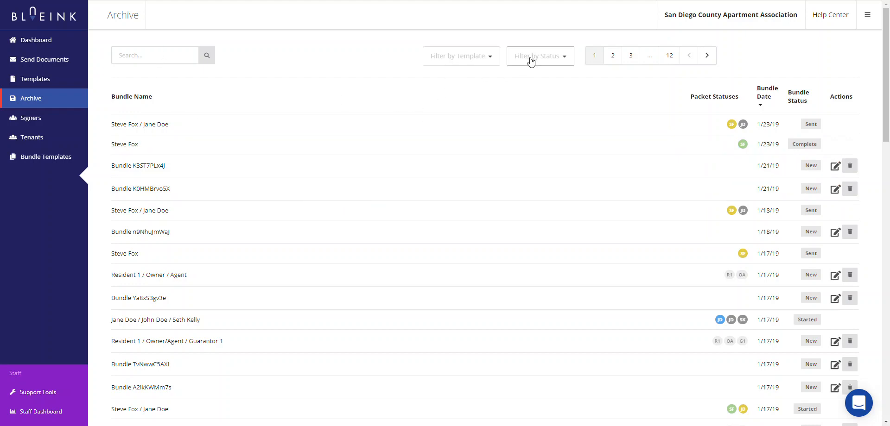
click(26, 46)
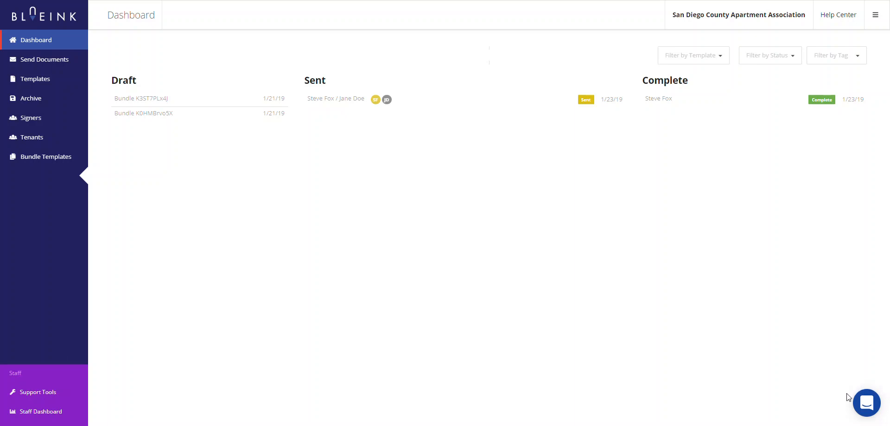
click(869, 406)
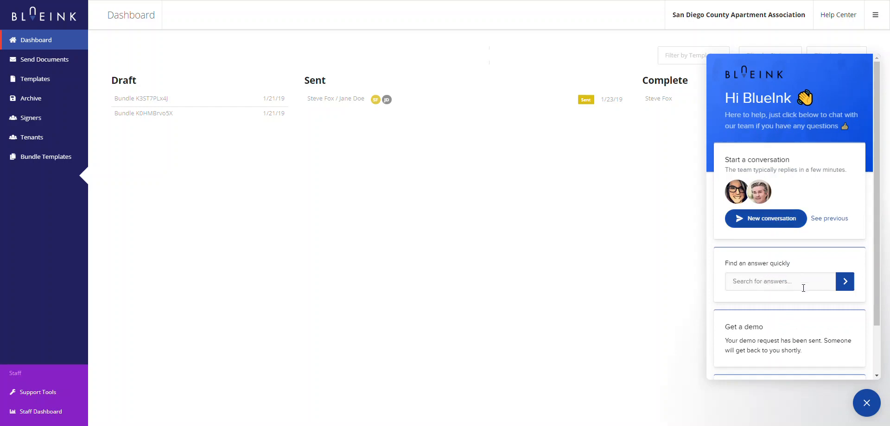
Look over the Help Center's BlueInk Library page and its search box, then close the help chat.
click(837, 19)
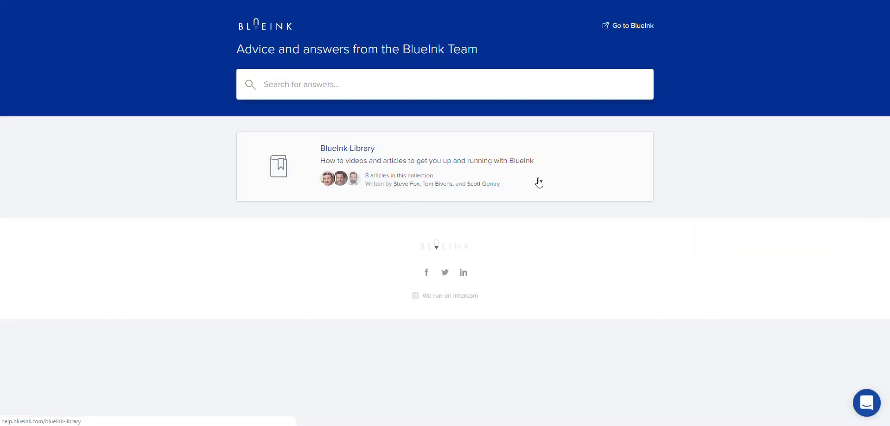
click(265, 85)
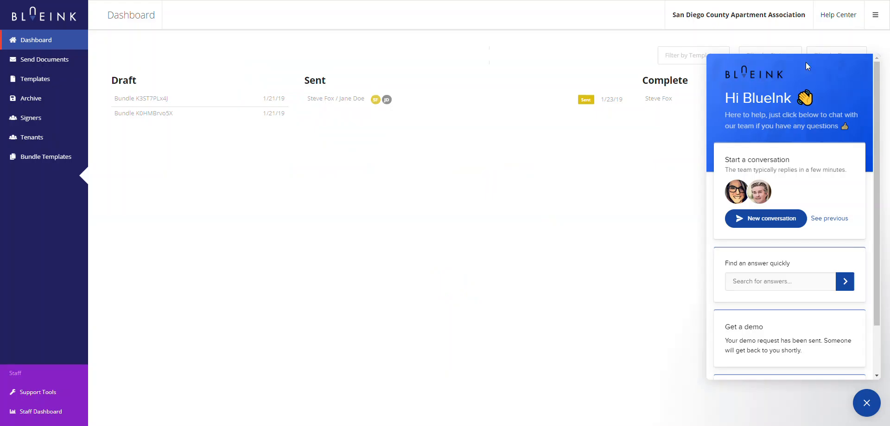
click(862, 404)
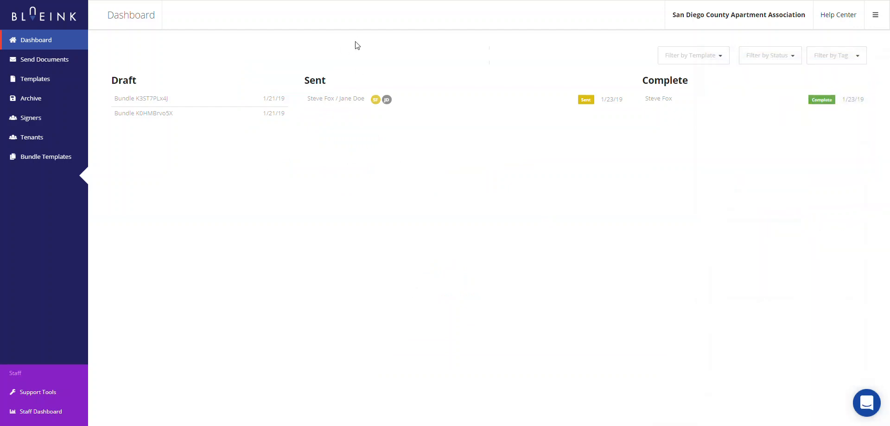